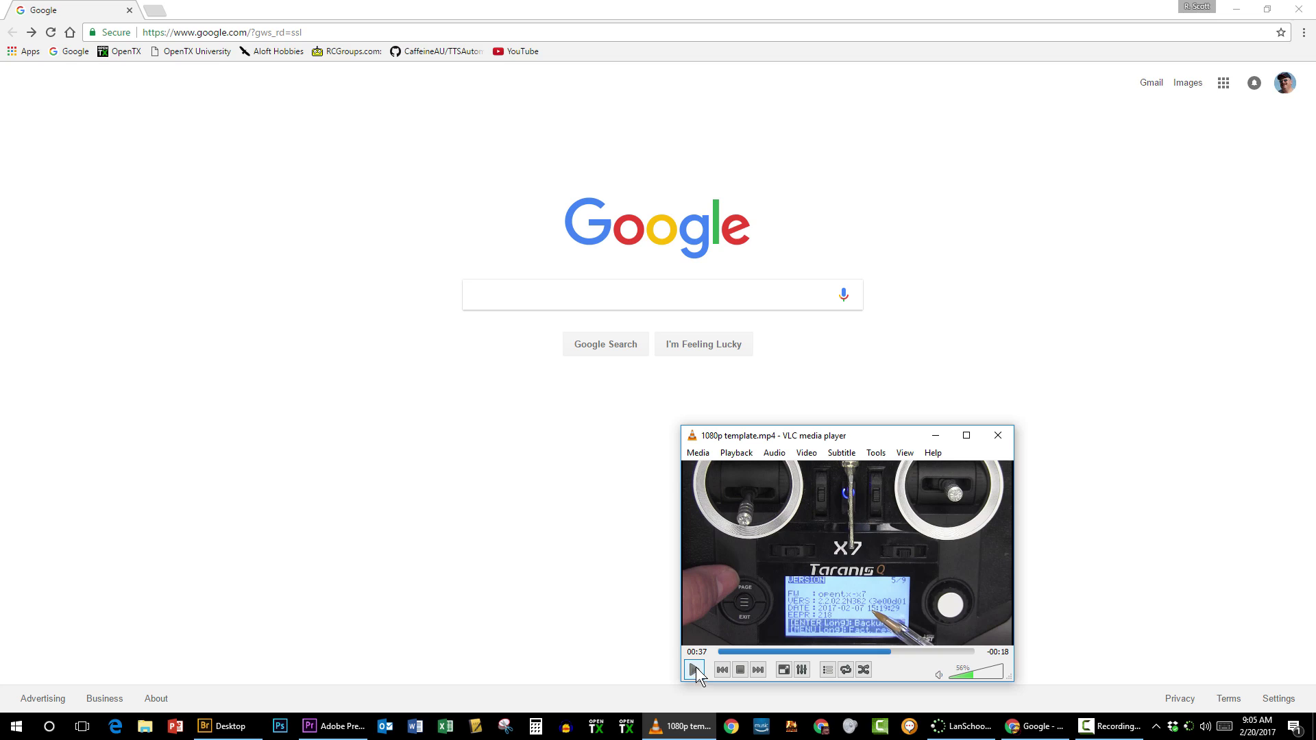
# Switch to the browser and open the OpenTX 2.2.0 RC10 (N362) news entry on the OpenTX website.
pyautogui.press('super+Down')
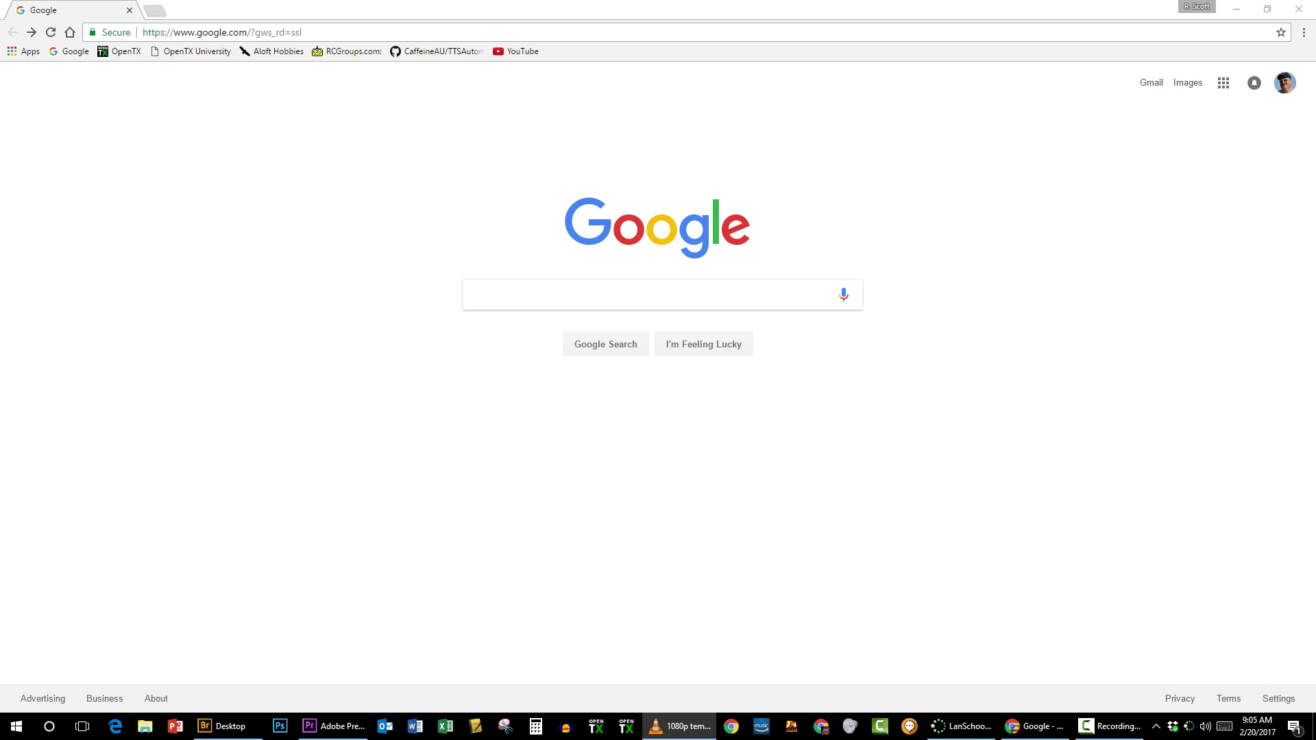
pyautogui.click(118, 53)
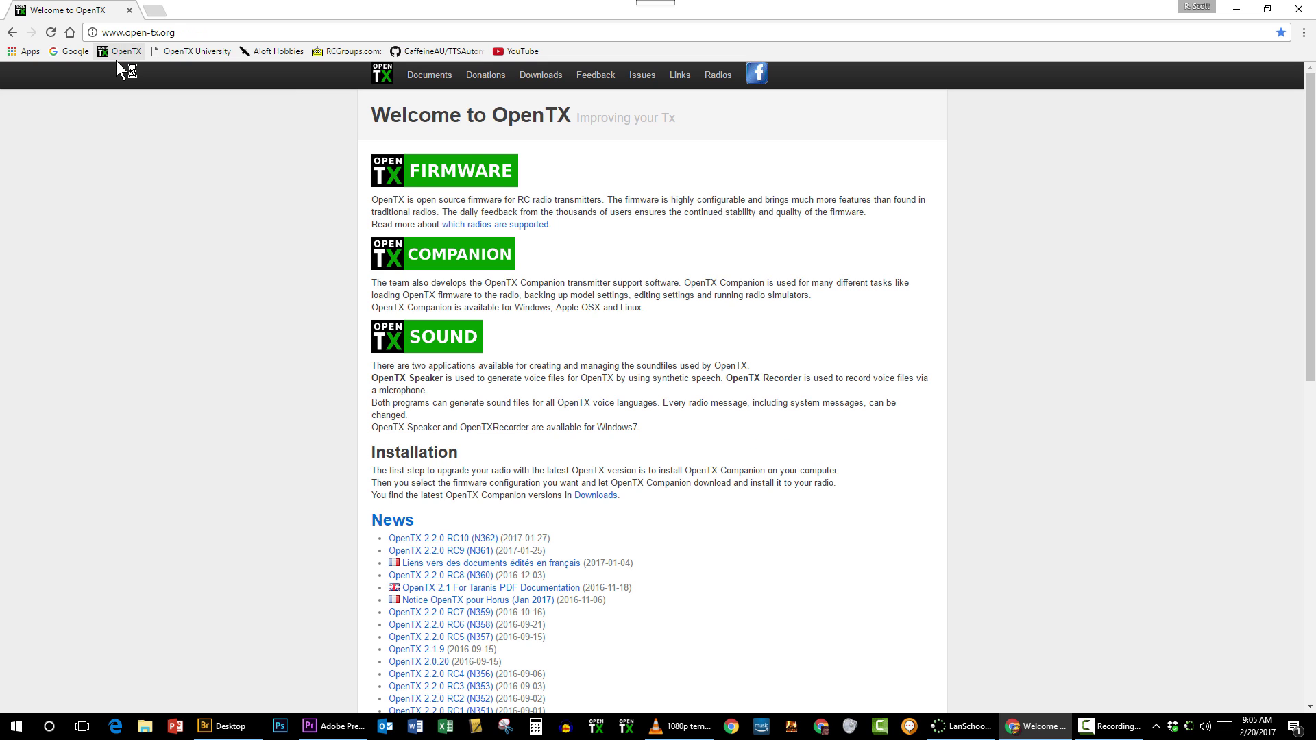
pyautogui.click(456, 538)
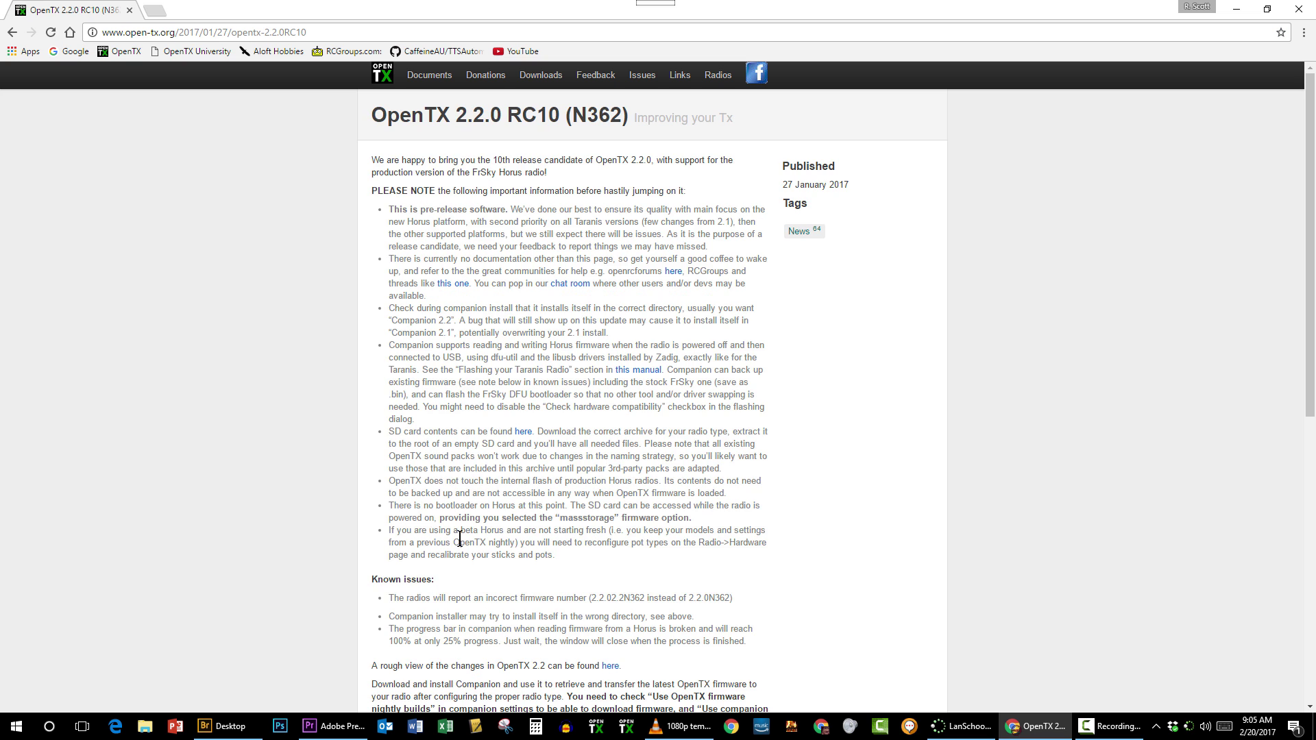
# Download sdcard-taranis-x7-2.2V0005.zip from the SDCard content linked in the release page's download links.
pyautogui.scroll(-8, 459, 538)
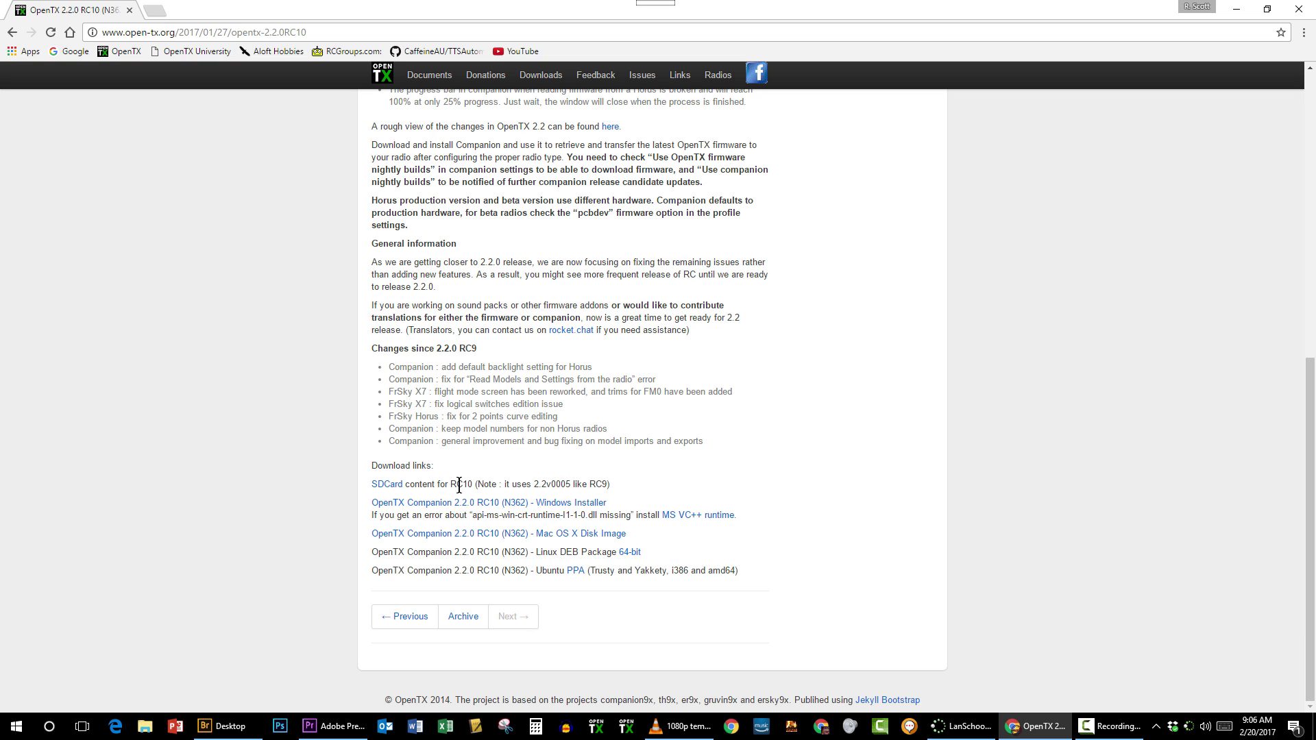
pyautogui.click(388, 485)
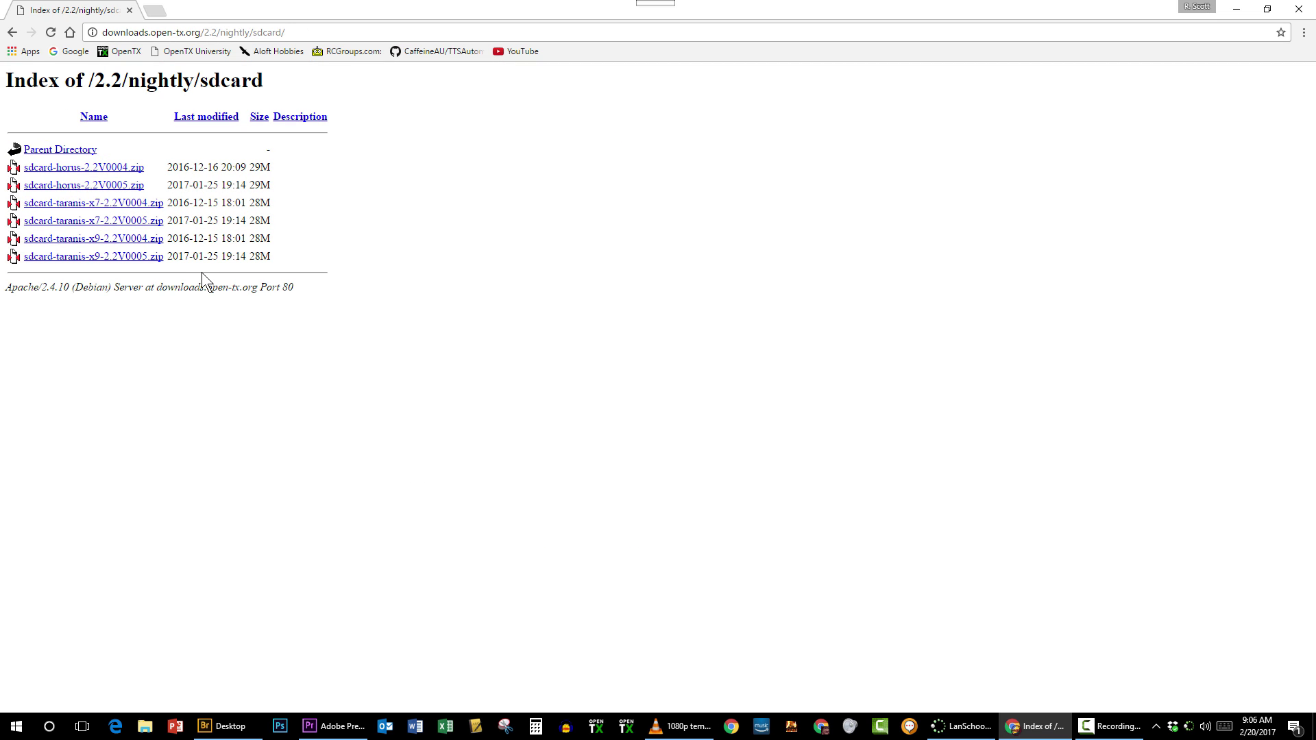
pyautogui.doubleClick(139, 221)
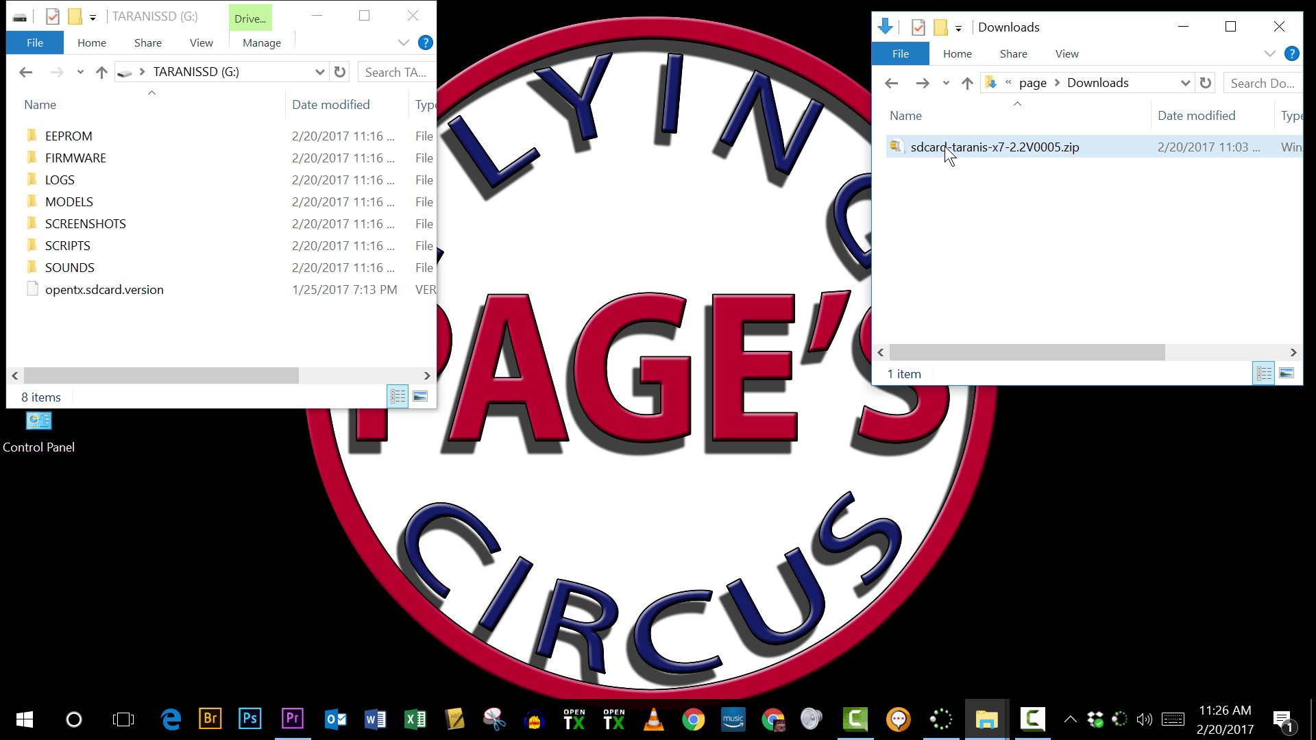
# Unzip sdcard-taranis-x7-2.2V0005.zip directly into the Downloads folder with WinZip.
pyautogui.click(944, 146)
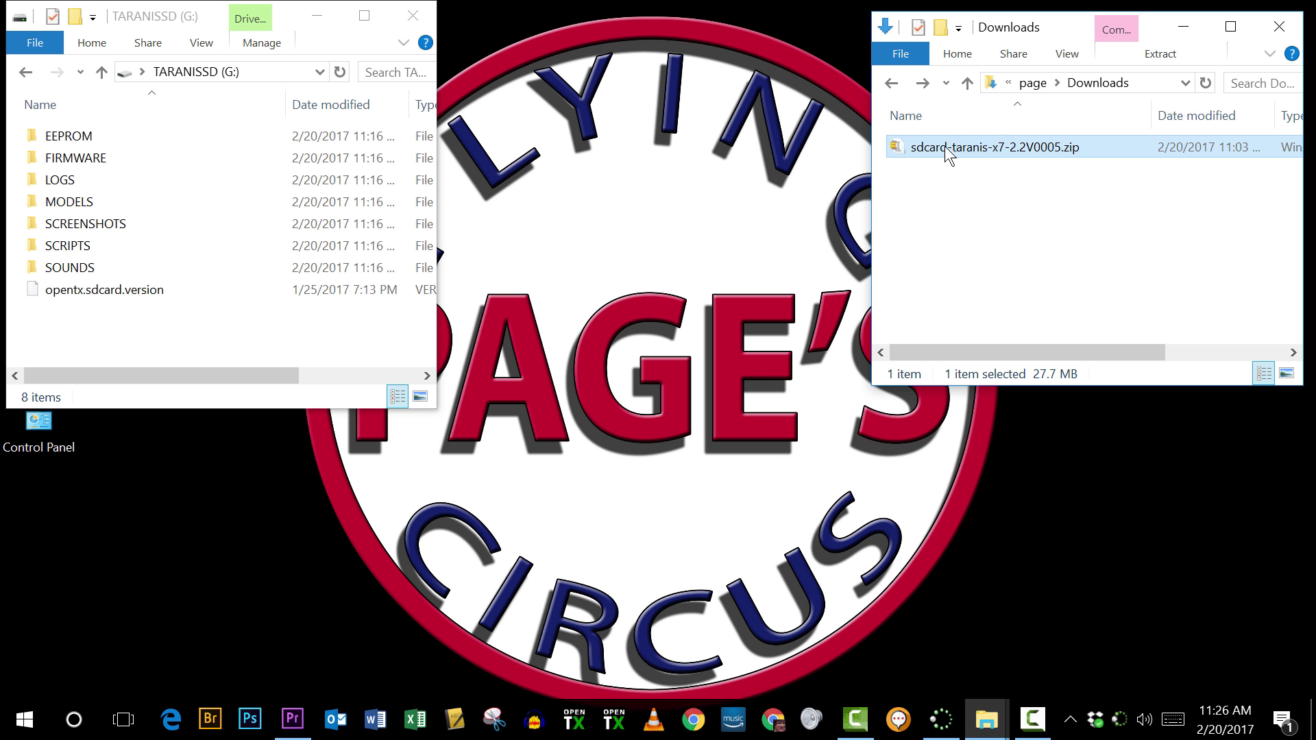
pyautogui.rightClick(898, 146)
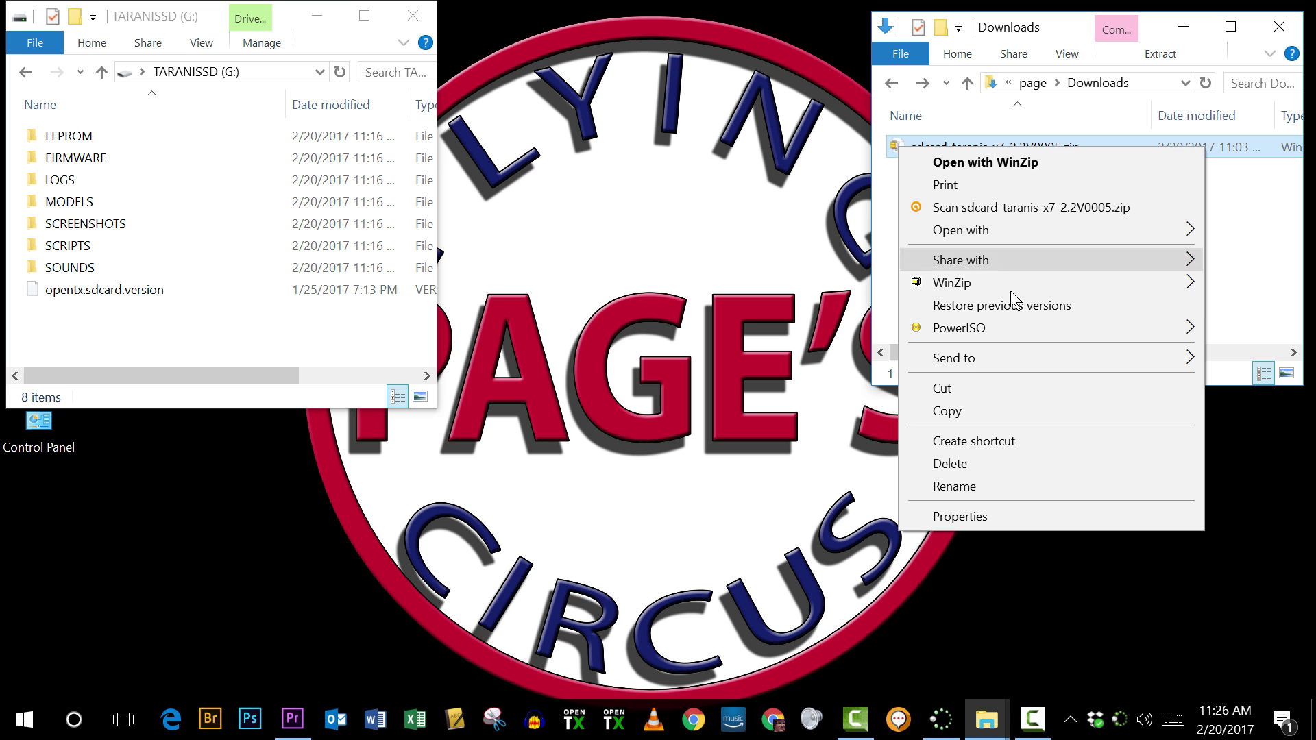
pyautogui.moveTo(985, 286)
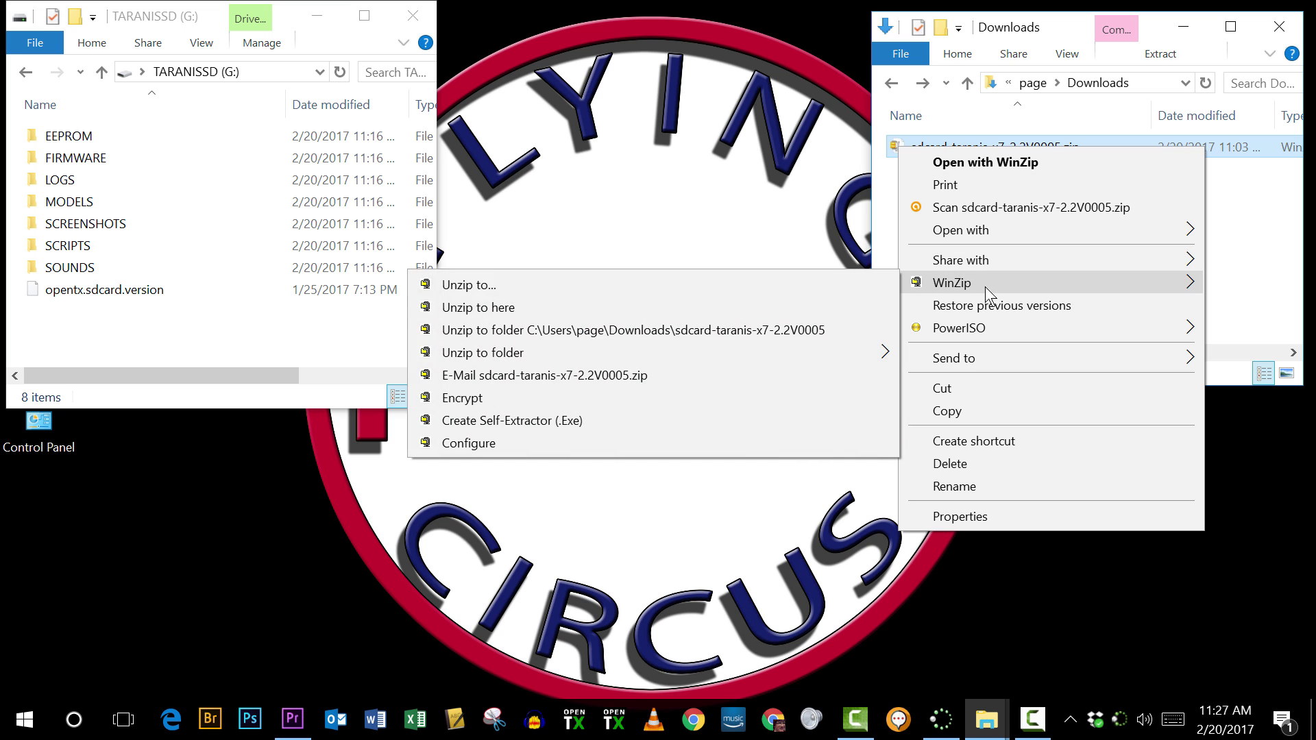
pyautogui.click(647, 306)
# Create a desktop folder named SD Card Backup.
pyautogui.rightClick(173, 505)
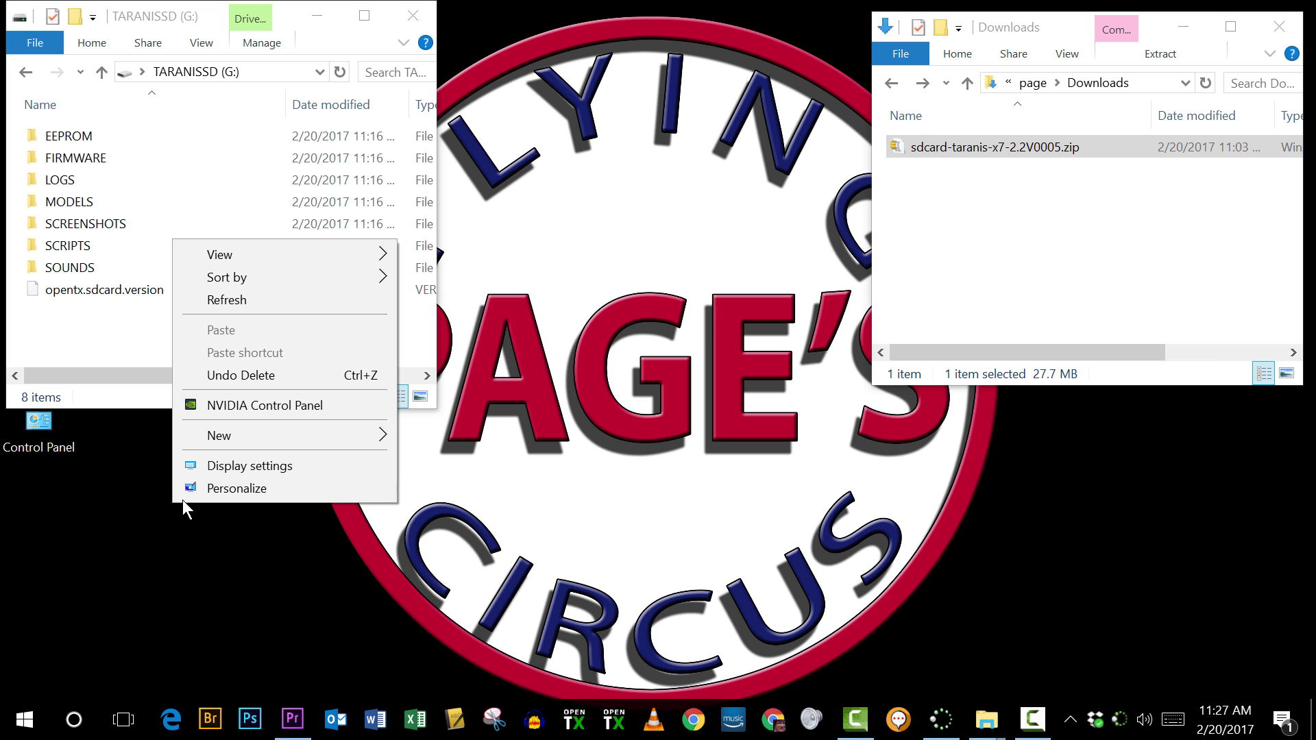
pyautogui.moveTo(261, 435)
pyautogui.click(430, 437)
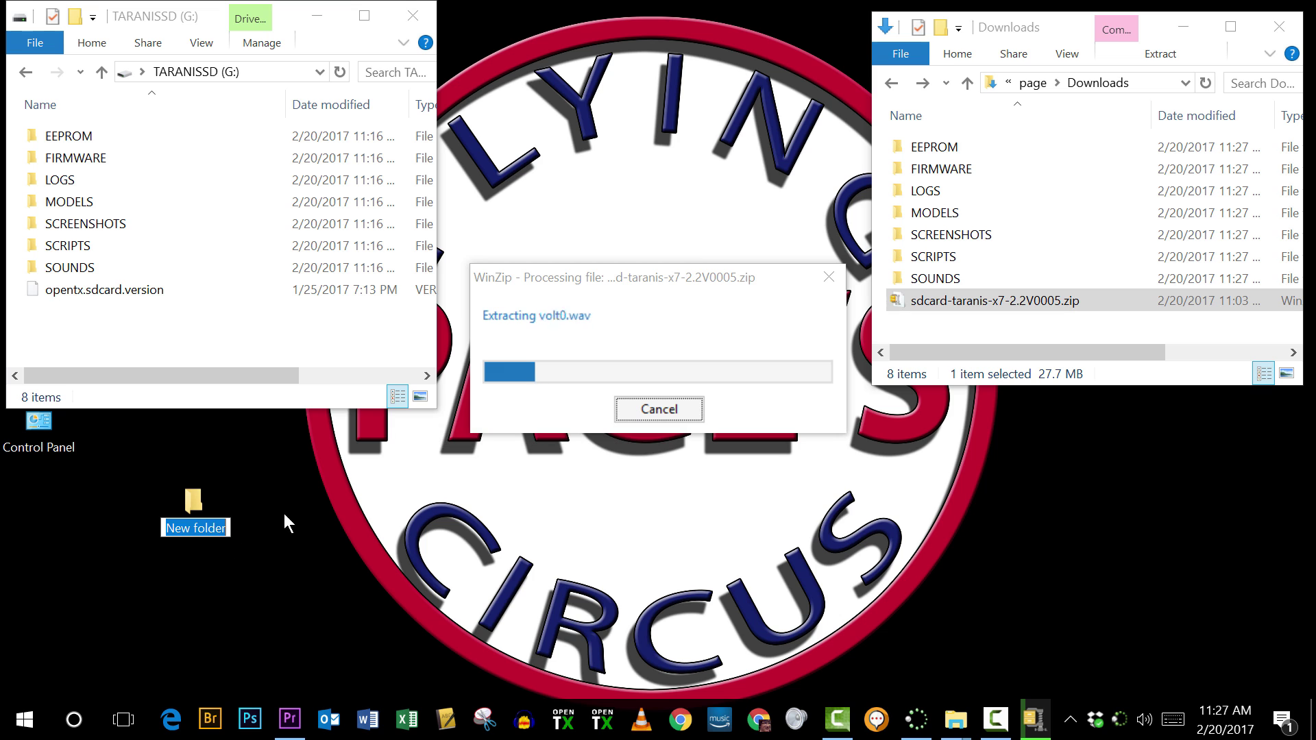
pyautogui.write('SD Card')
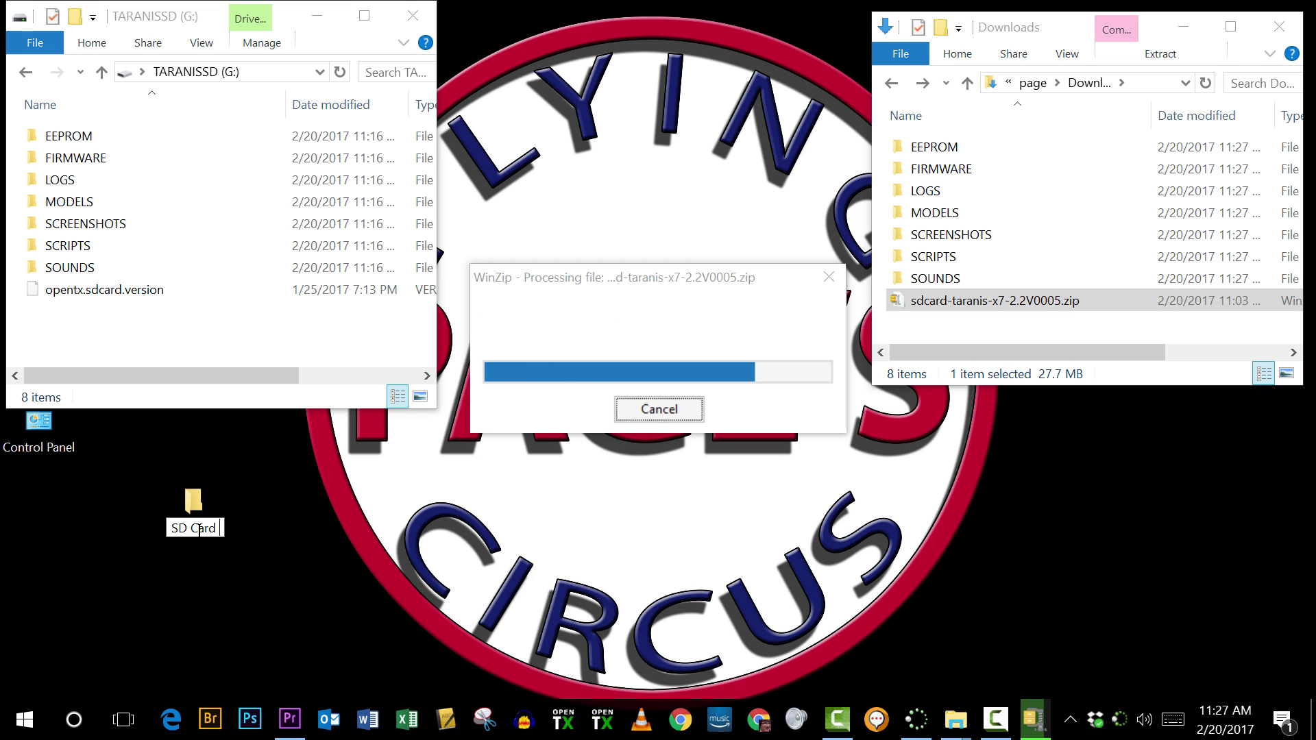
pyautogui.write(' Backup')
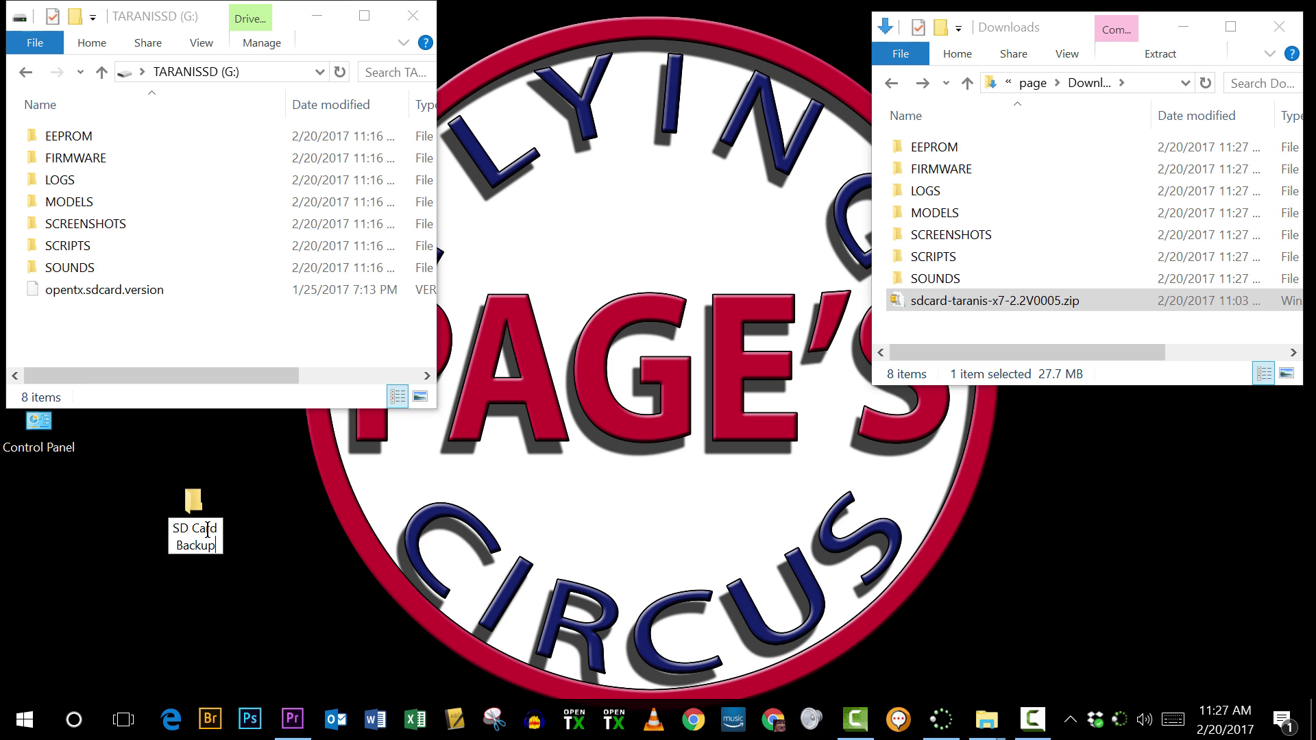
pyautogui.press('Return')
# Move all folders and the opentx.sdcard.version file from TARANISSD (G:) into the SD Card Backup folder.
pyautogui.click(68, 135)
pyautogui.keyDown('shift'); pyautogui.click(80, 290); pyautogui.keyUp('shift')
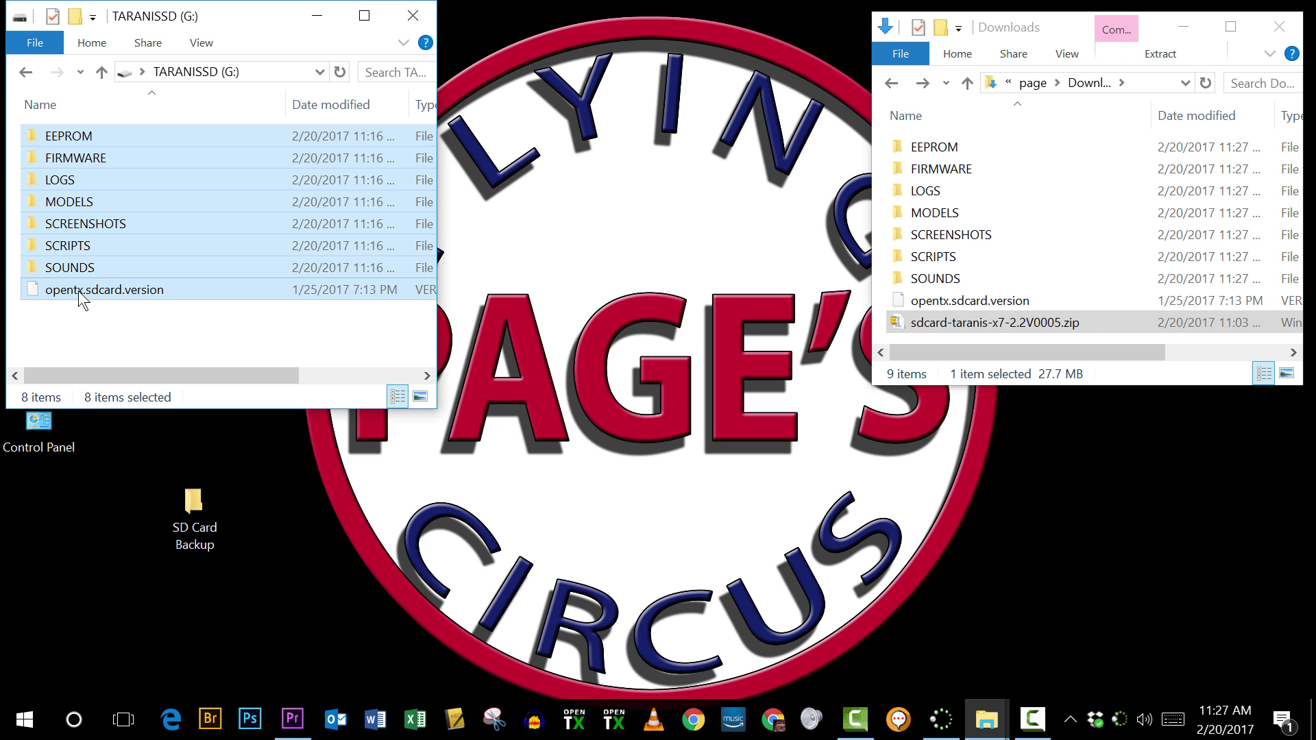
pyautogui.moveTo(81, 296); pyautogui.dragTo(192, 509)
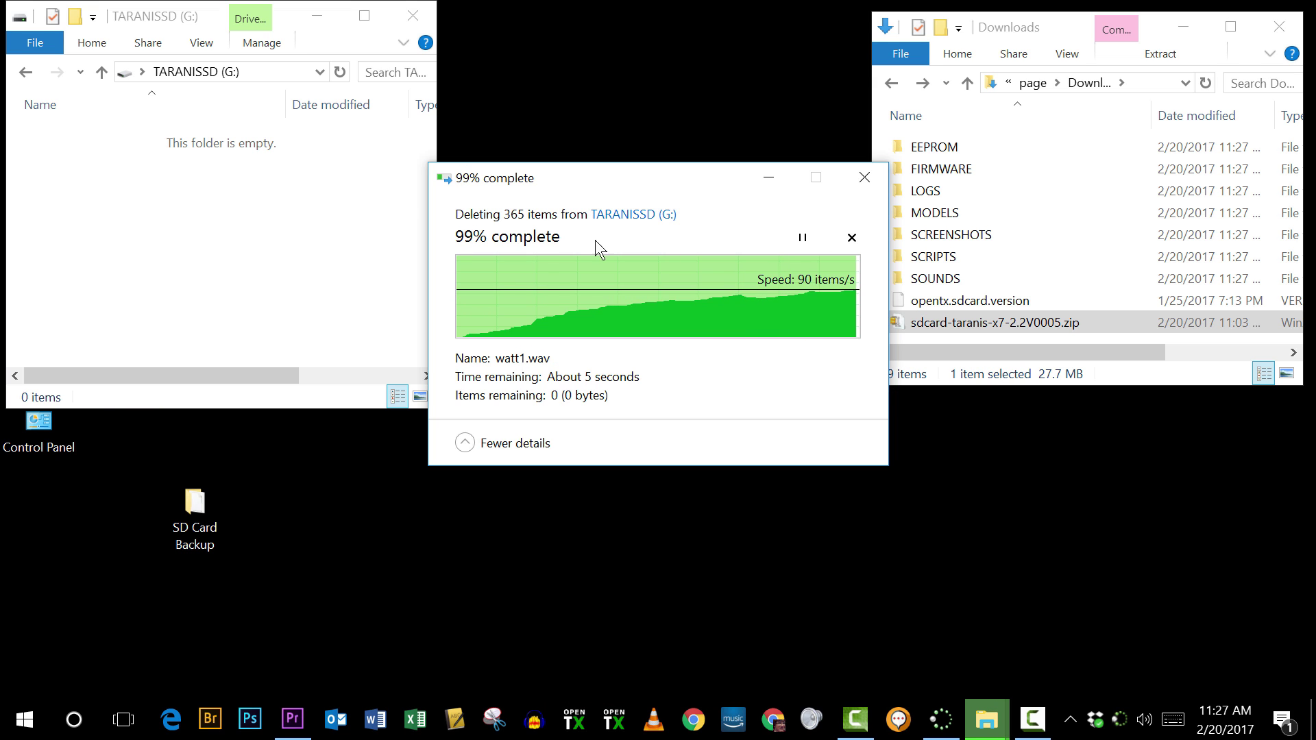
# Delete the de, es, fr and it language folders from the extracted SOUNDS folder, keeping en.
pyautogui.doubleClick(924, 281)
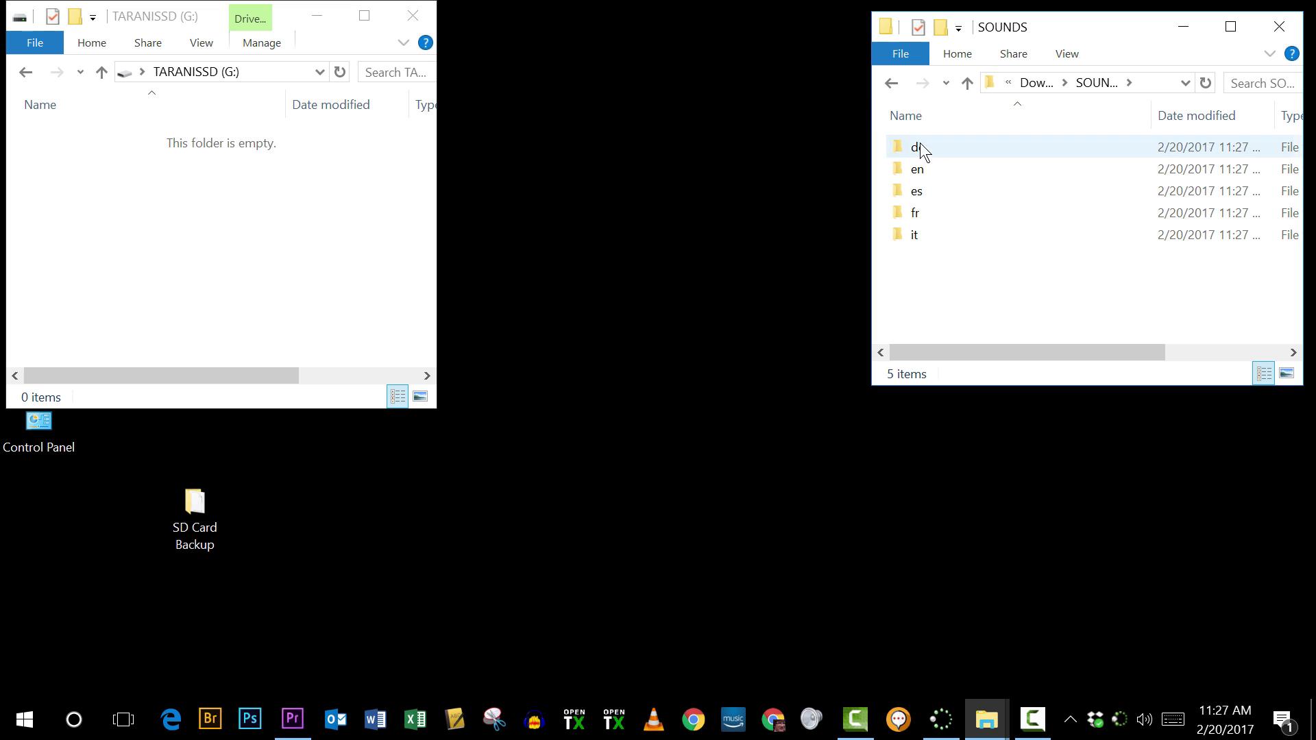
pyautogui.moveTo(935, 151); pyautogui.dragTo(934, 195)
pyautogui.keyDown('ctrl'); pyautogui.click(934, 191); pyautogui.keyUp('ctrl')
pyautogui.keyDown('ctrl'); pyautogui.click(928, 213); pyautogui.keyUp('ctrl')
pyautogui.keyDown('ctrl'); pyautogui.click(924, 235); pyautogui.keyUp('ctrl')
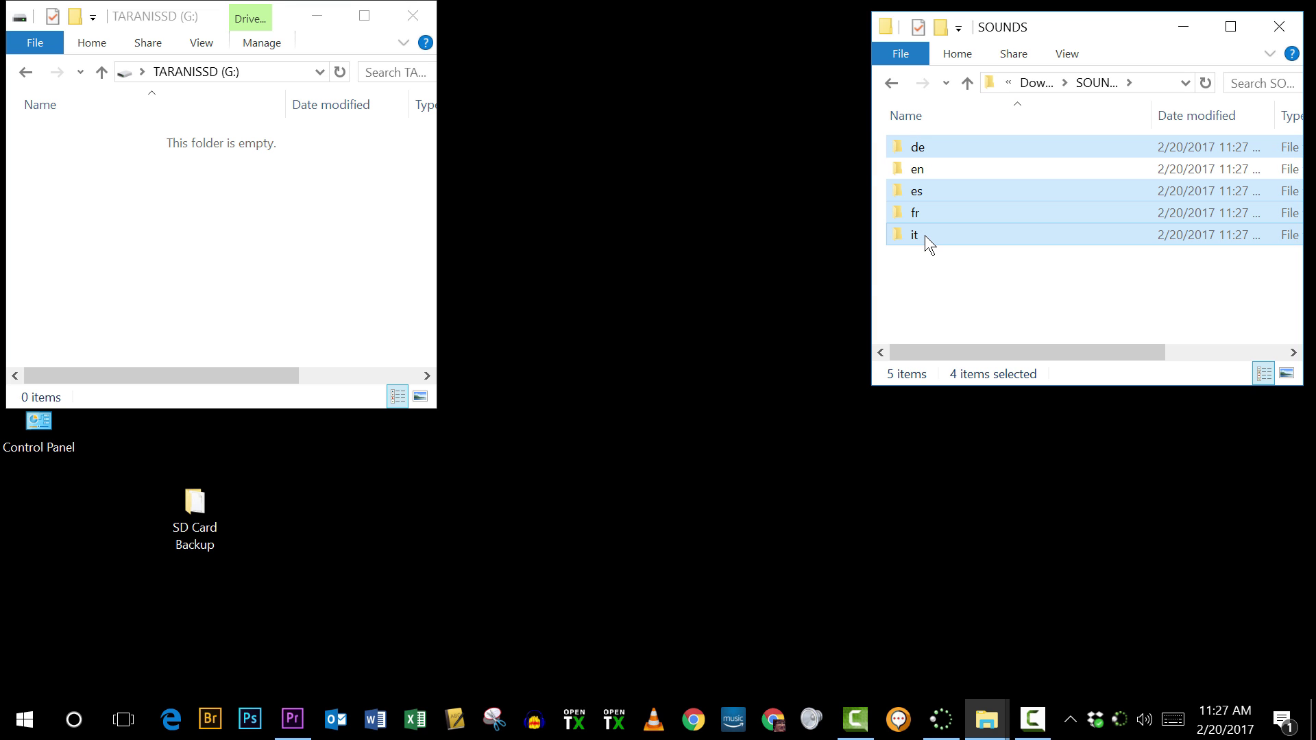
pyautogui.press('Delete')
pyautogui.press('Return')
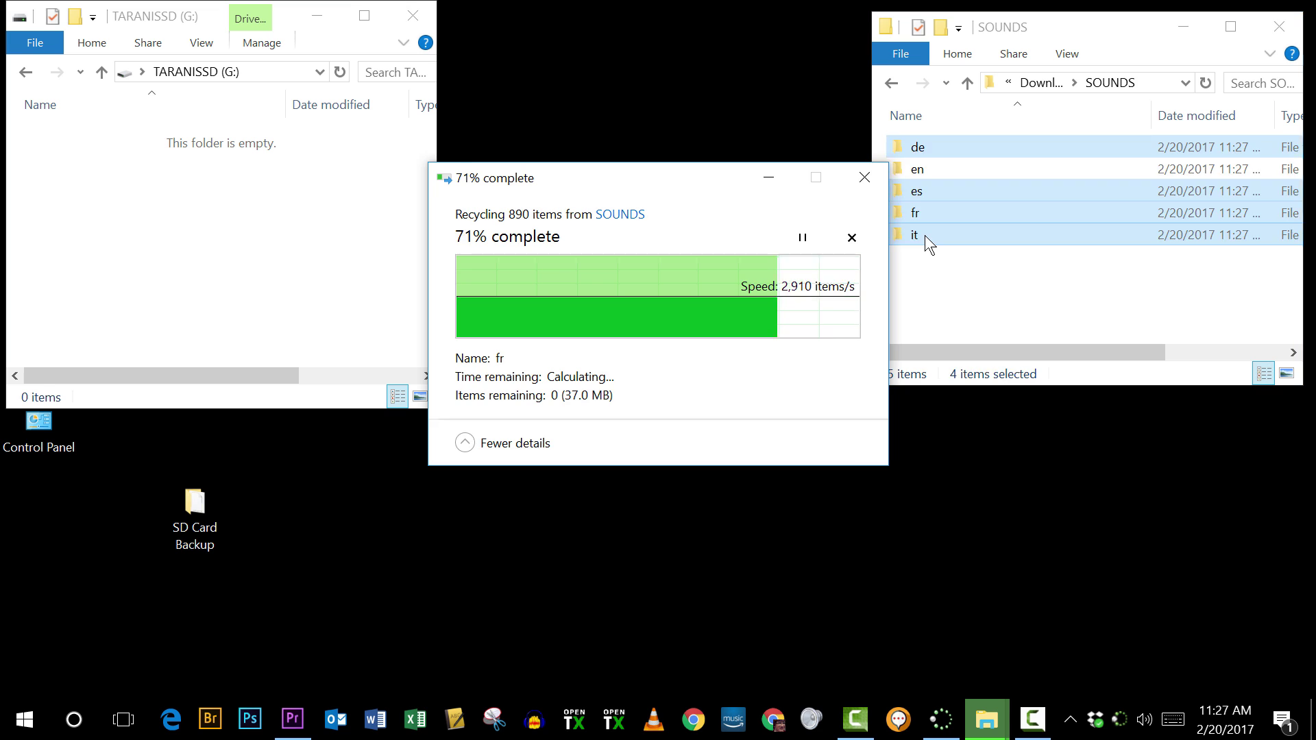
# Copy the extracted folders and opentx.sdcard.version from Downloads to TARANISSD (G:), leaving out the zip file.
pyautogui.click(967, 83)
pyautogui.click(927, 146)
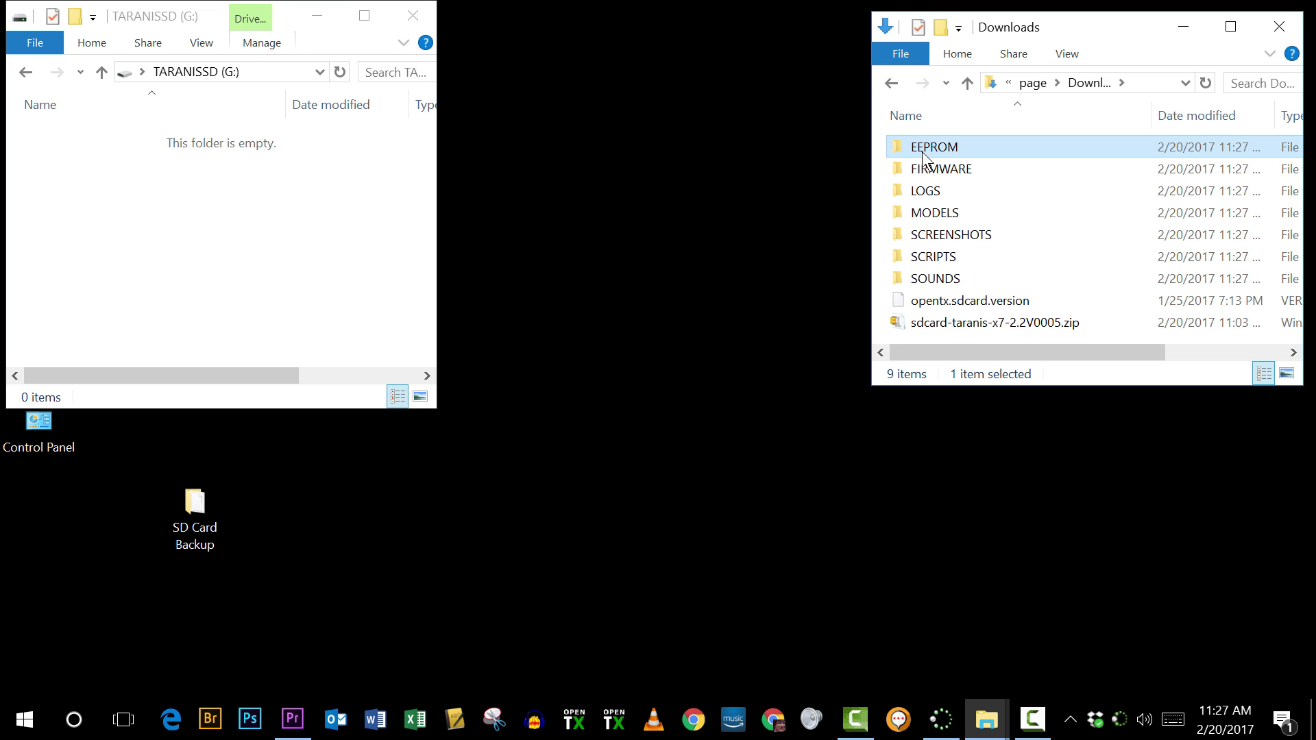
pyautogui.keyDown('shift'); pyautogui.click(925, 307); pyautogui.keyUp('shift')
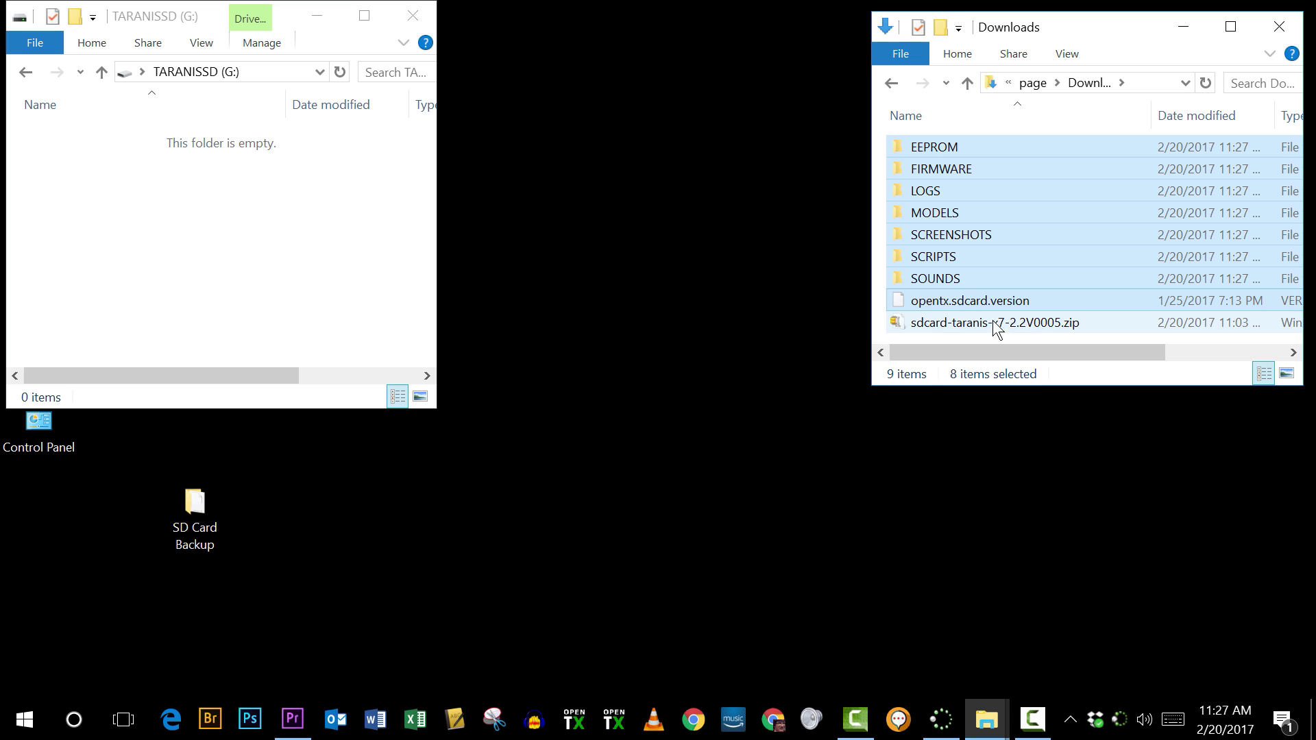
pyautogui.moveTo(931, 301); pyautogui.dragTo(260, 244)
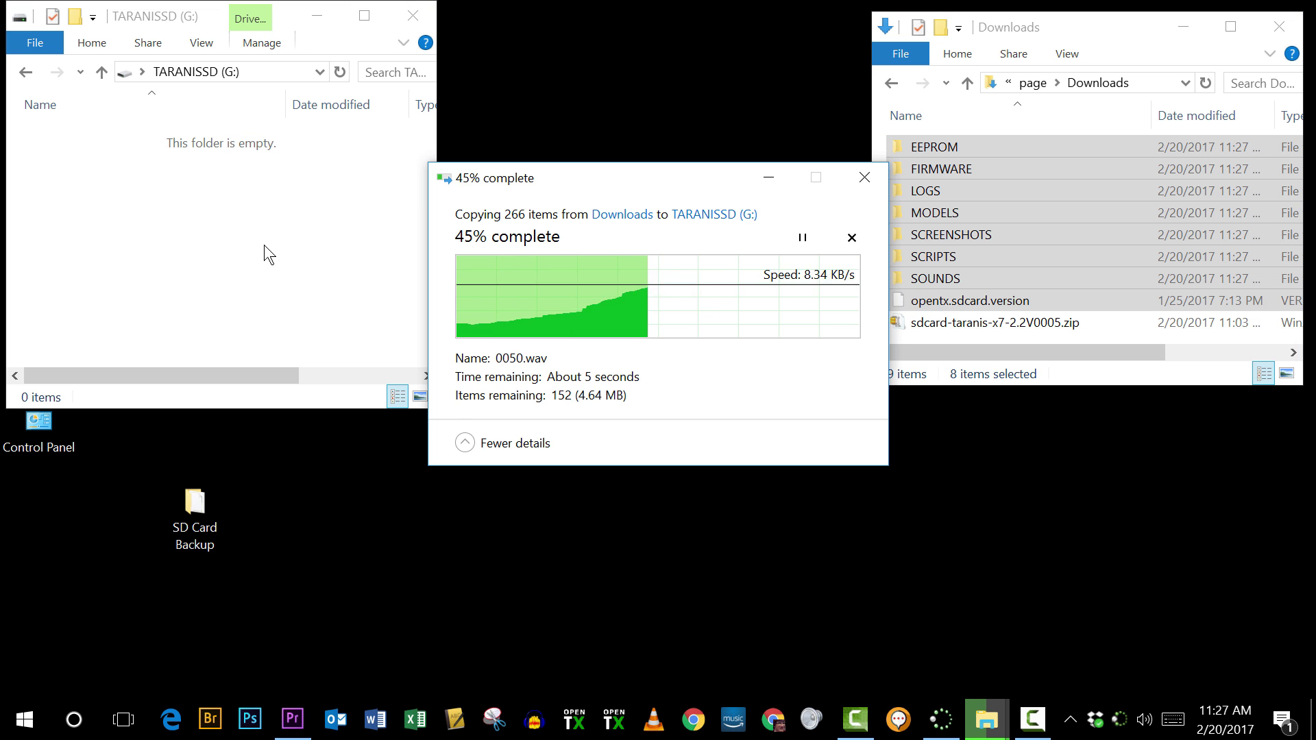
# Open the SD Card Backup folder and place its window between the TARANISSD (G:) and Downloads windows.
pyautogui.click(195, 510)
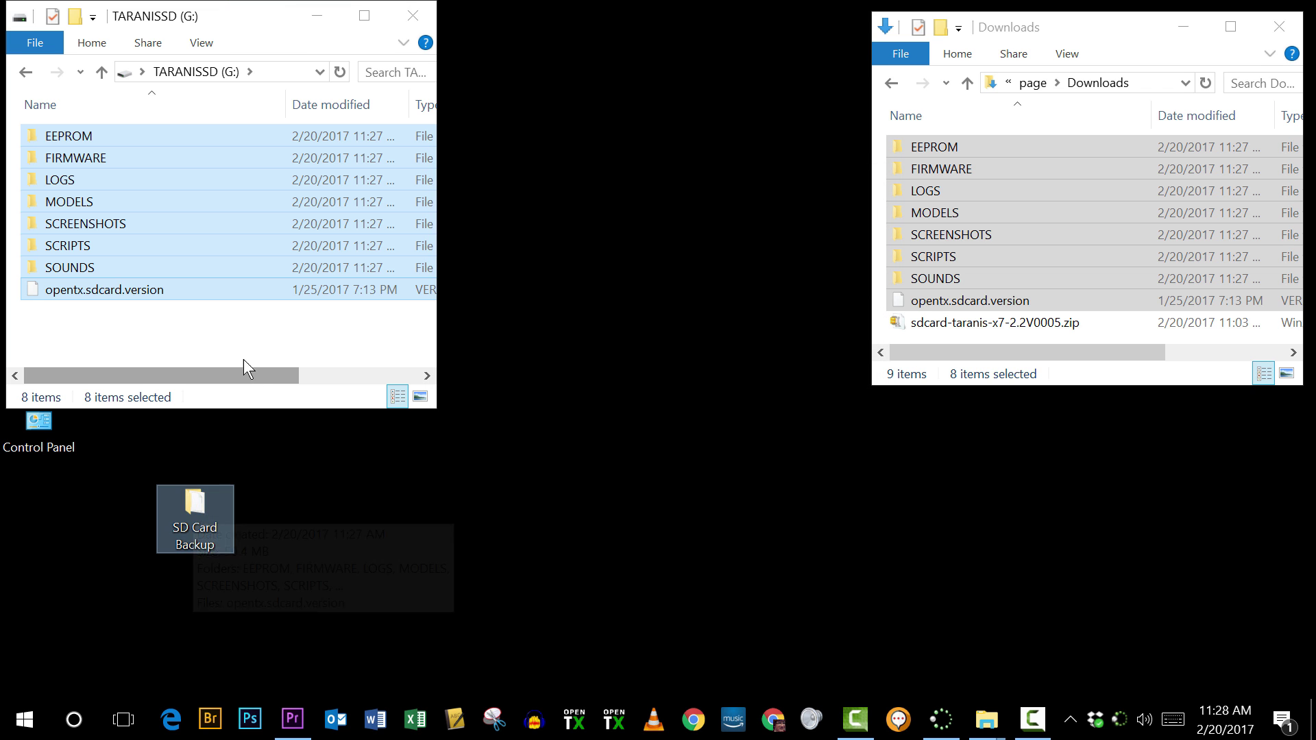
pyautogui.click(244, 360)
pyautogui.doubleClick(190, 512)
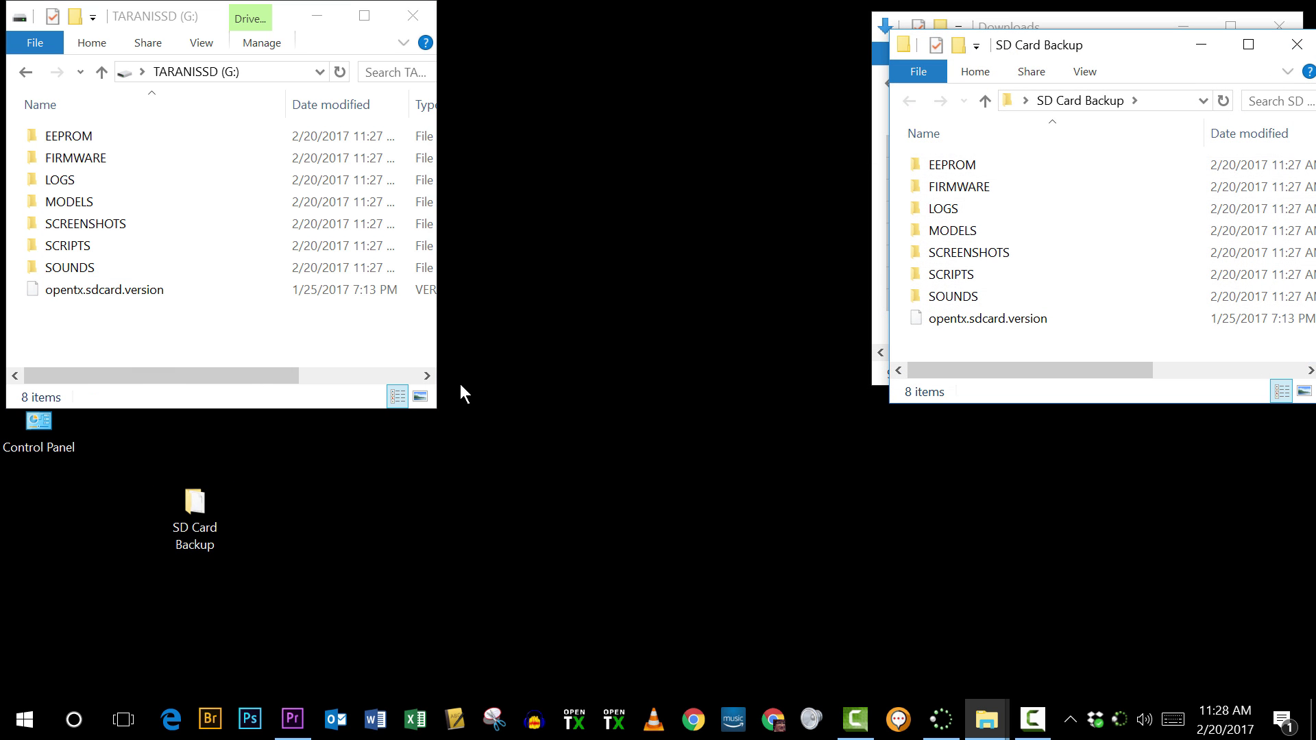
pyautogui.moveTo(1021, 48); pyautogui.dragTo(601, 139)
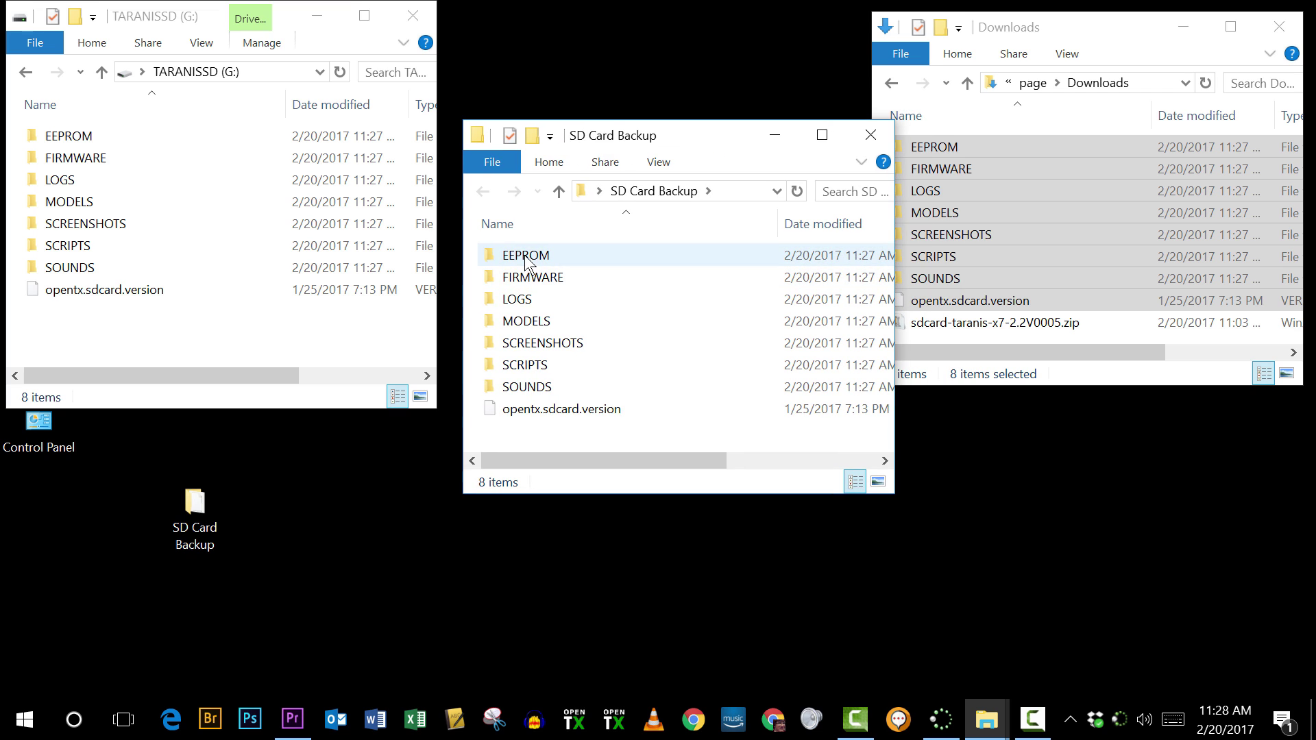
# Copy all files from the backup's FIRMWARE folder into FIRMWARE on TARANISSD (G:), replacing the existing readme.txt.
pyautogui.doubleClick(537, 279)
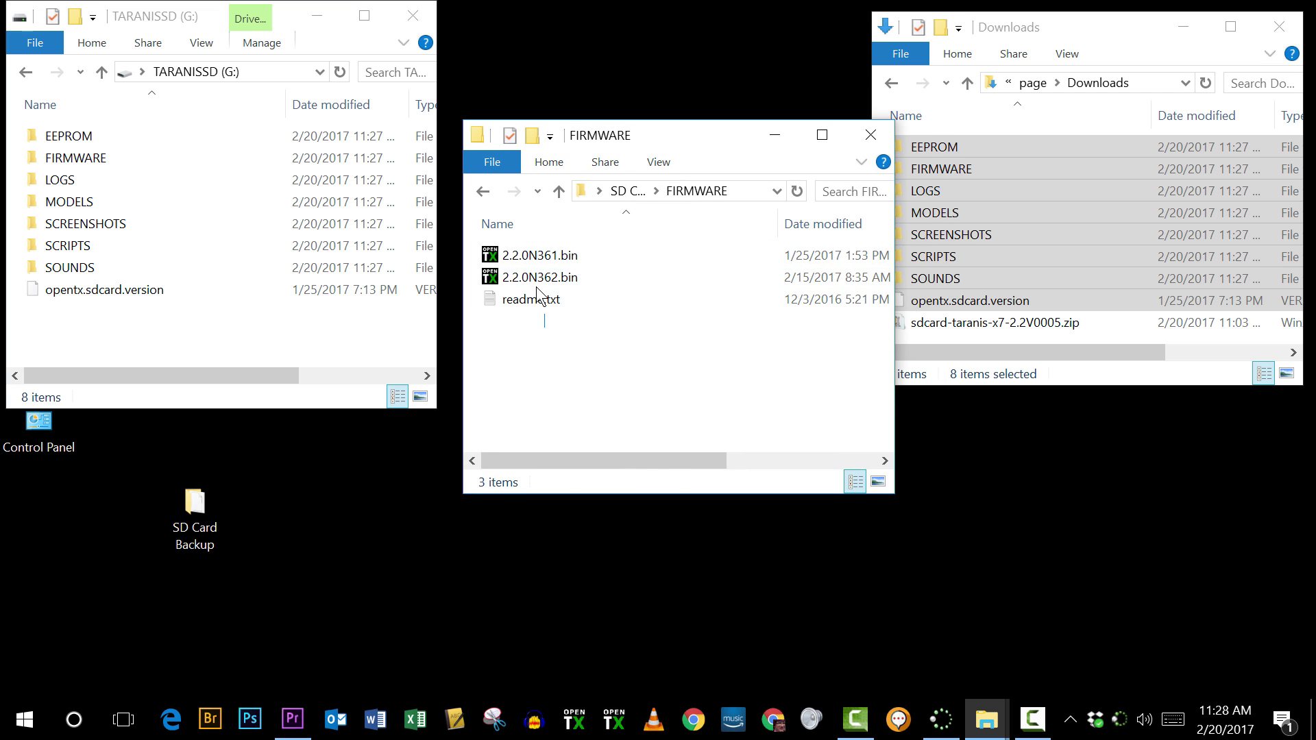
pyautogui.hotkey('ctrl', 'a')
pyautogui.moveTo(533, 260); pyautogui.dragTo(94, 167)
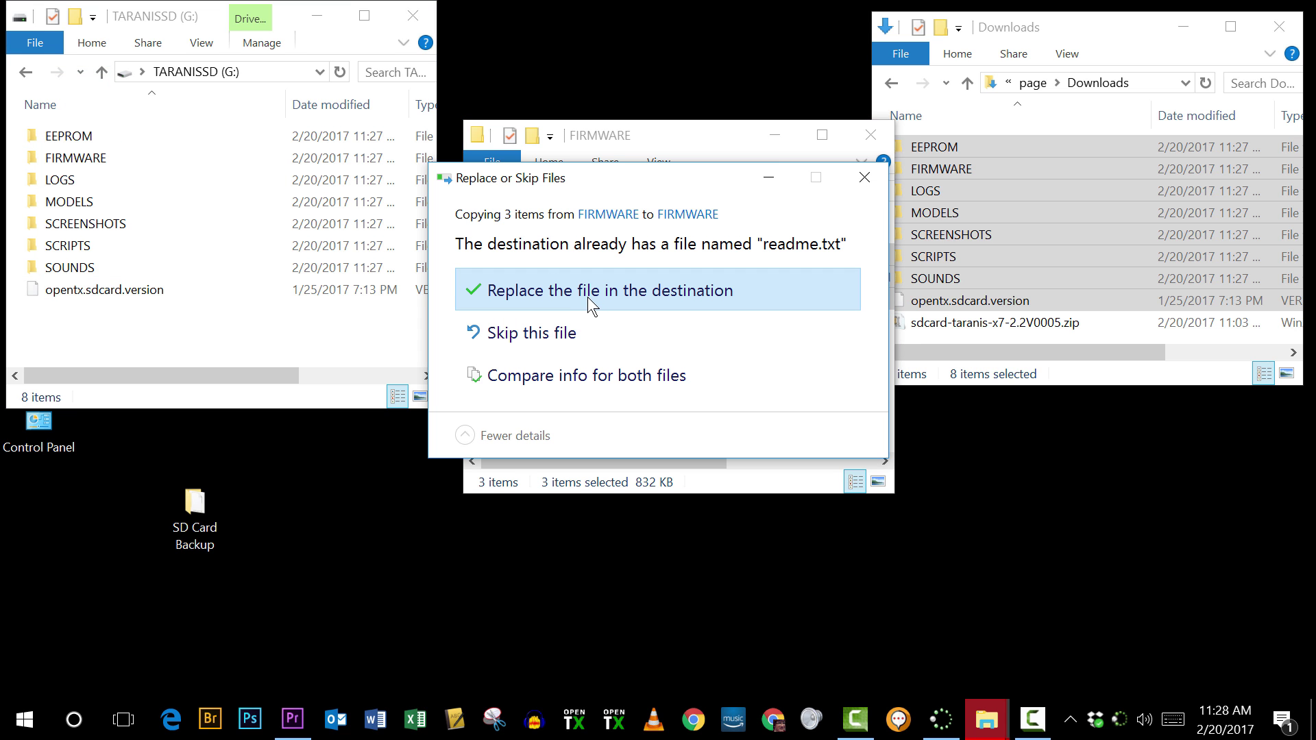
pyautogui.click(548, 296)
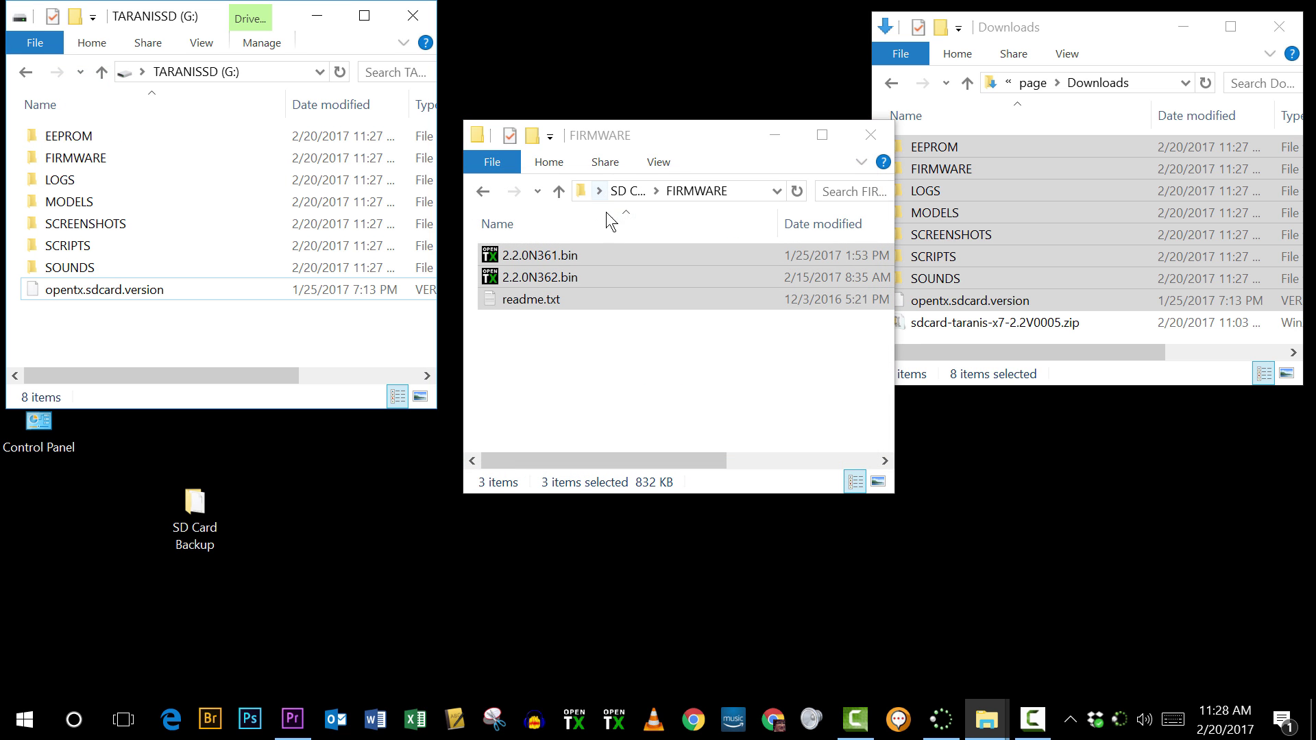
# Copy all files from the backup's LOGS folder into LOGS on TARANISSD (G:), replacing readme.txt, and close the backup window.
pyautogui.click(484, 192)
pyautogui.click(547, 302)
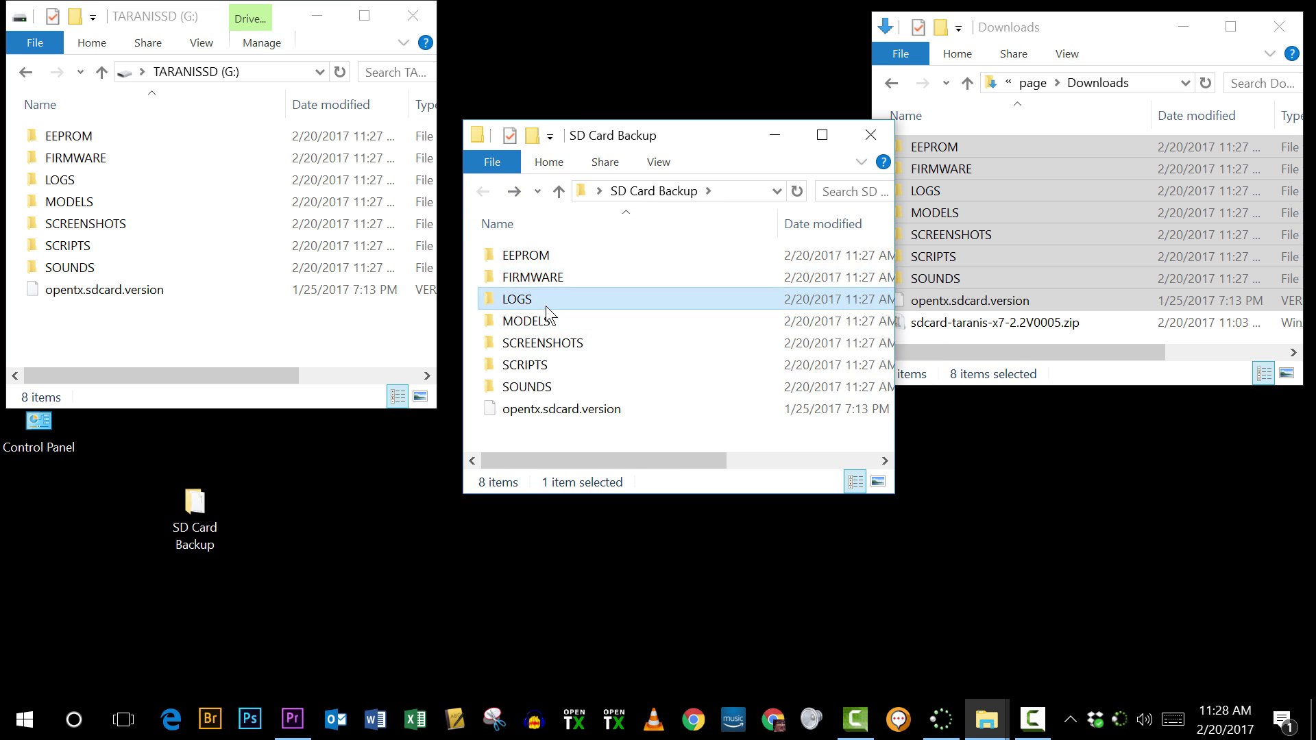
pyautogui.doubleClick(546, 306)
pyautogui.click(550, 262)
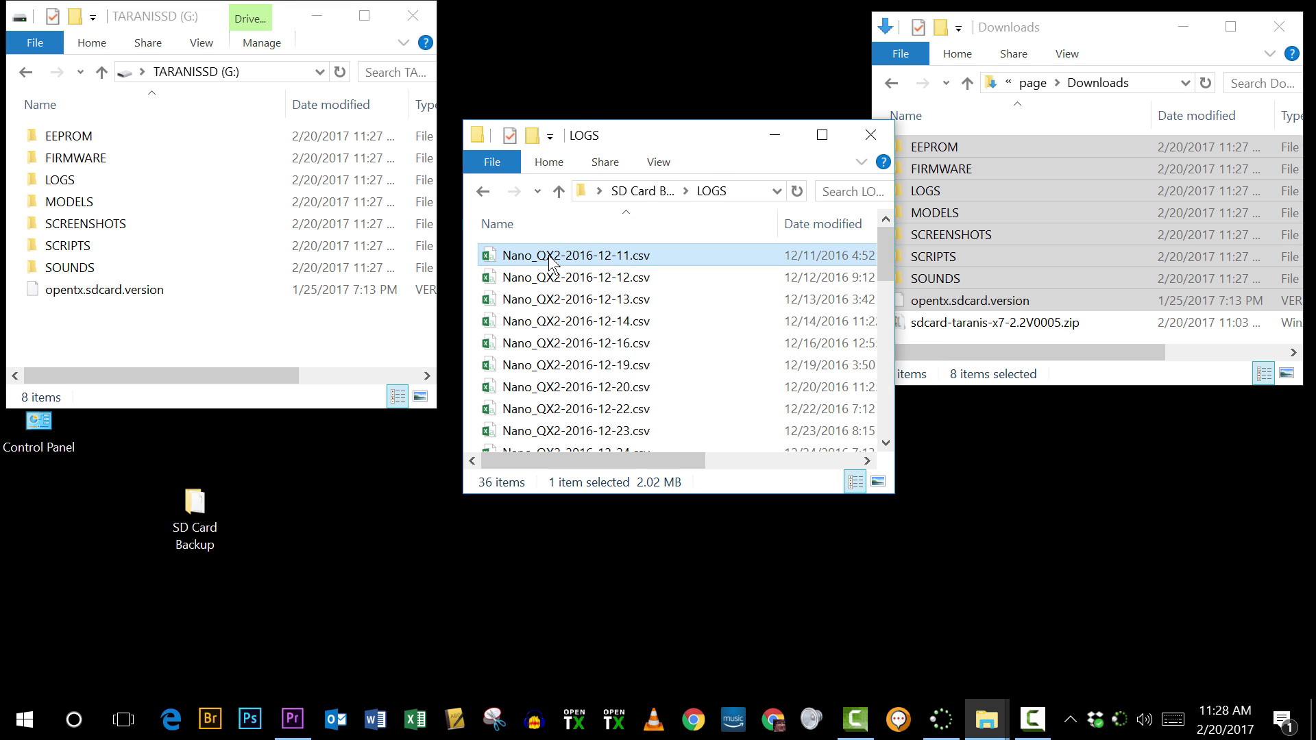
pyautogui.hotkey('ctrl', 'a')
pyautogui.moveTo(550, 262); pyautogui.dragTo(86, 184)
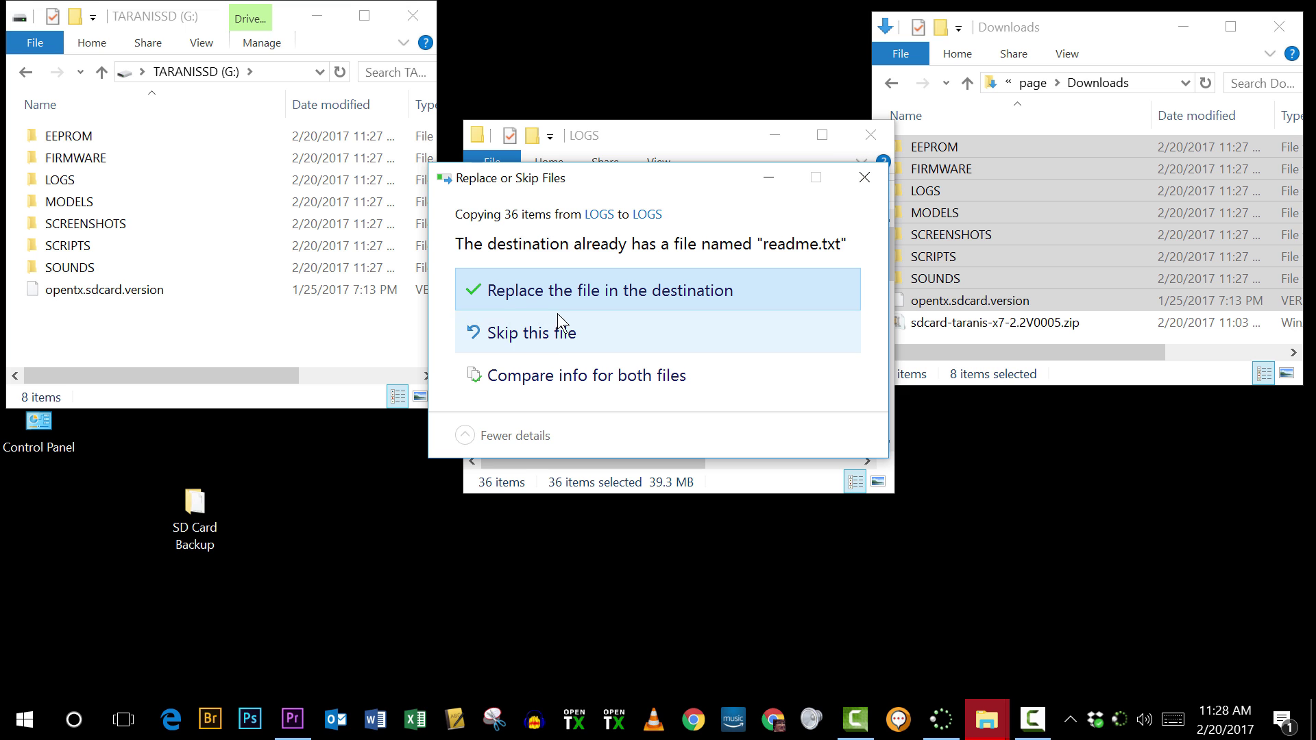
pyautogui.click(532, 291)
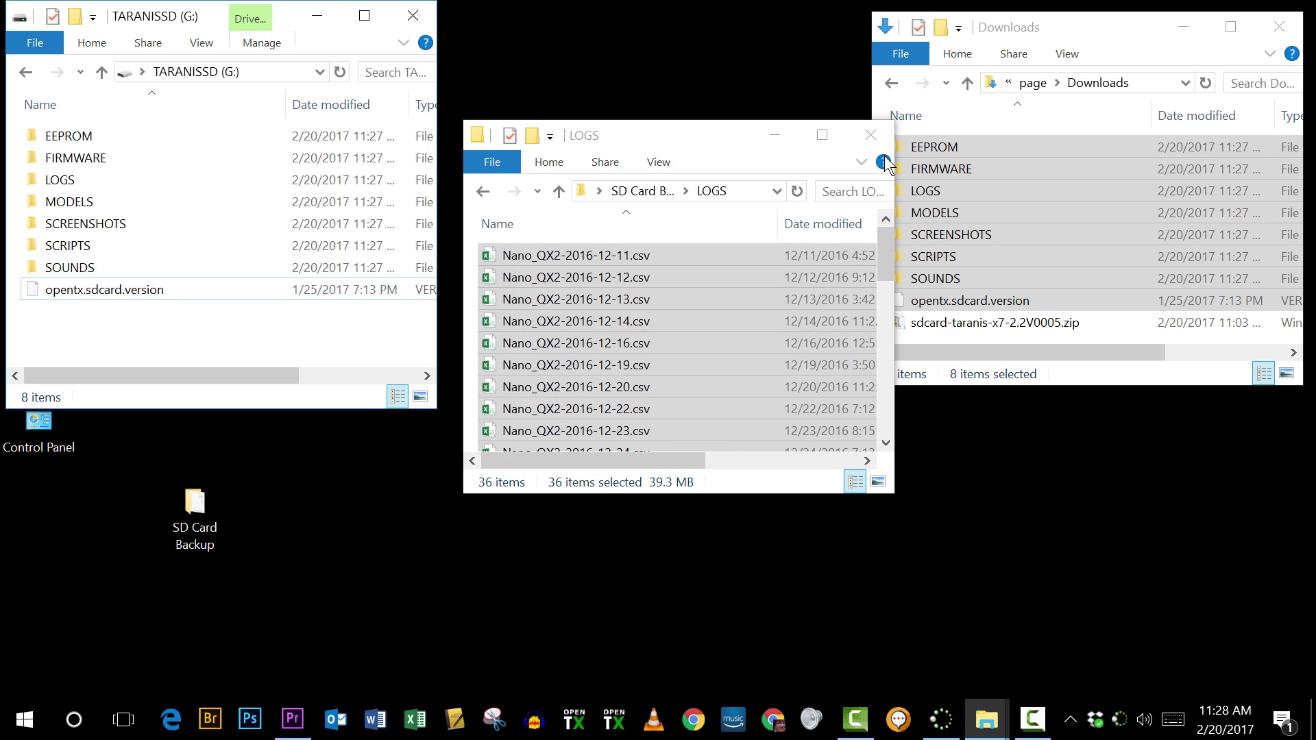
pyautogui.click(873, 137)
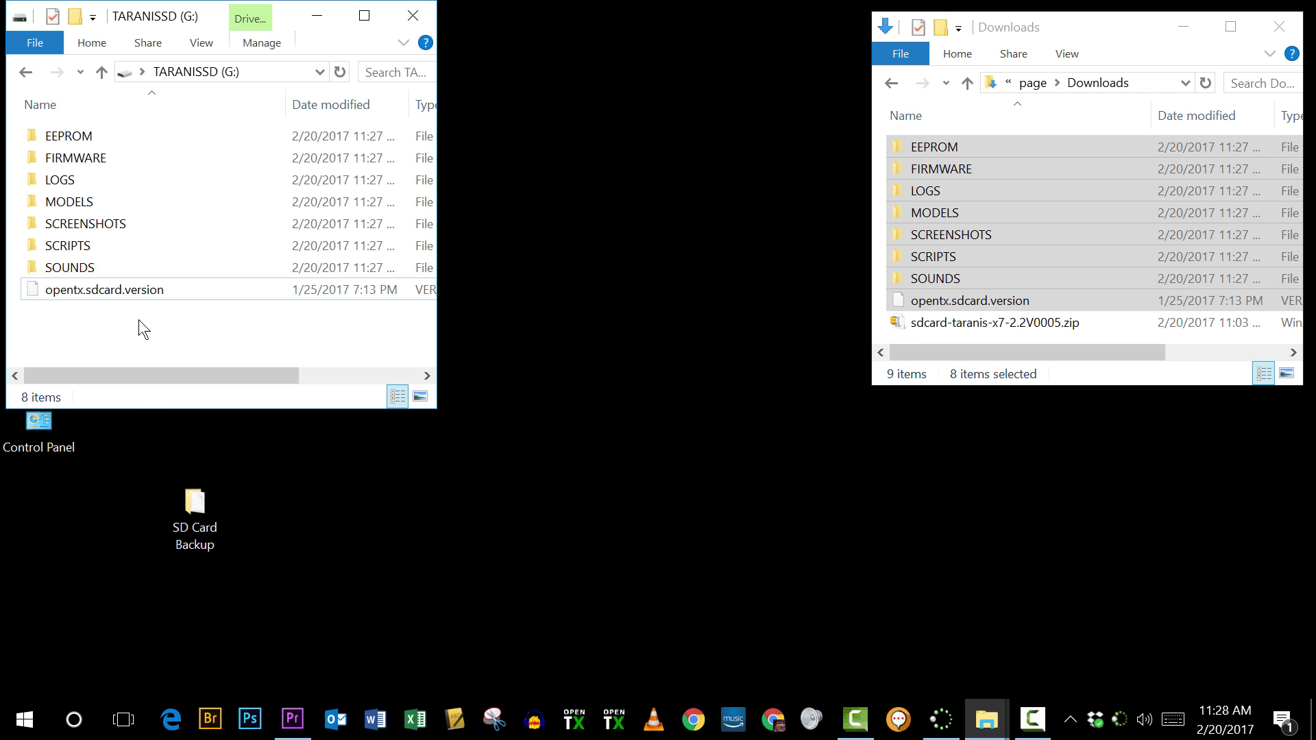
pyautogui.click(431, 19)
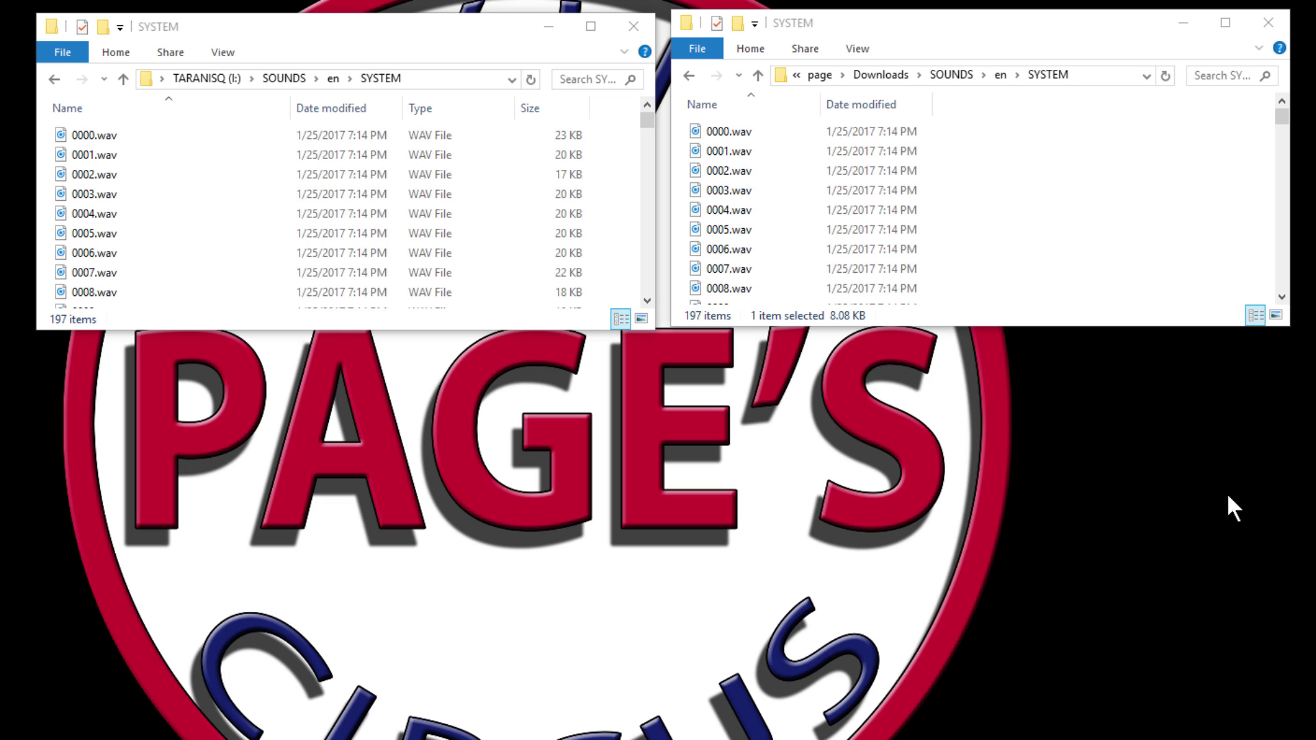
# Find en-US-taranis.csv in the Downloads copy of SOUNDS/en/SYSTEM and open it in Excel.
pyautogui.click(1281, 115)
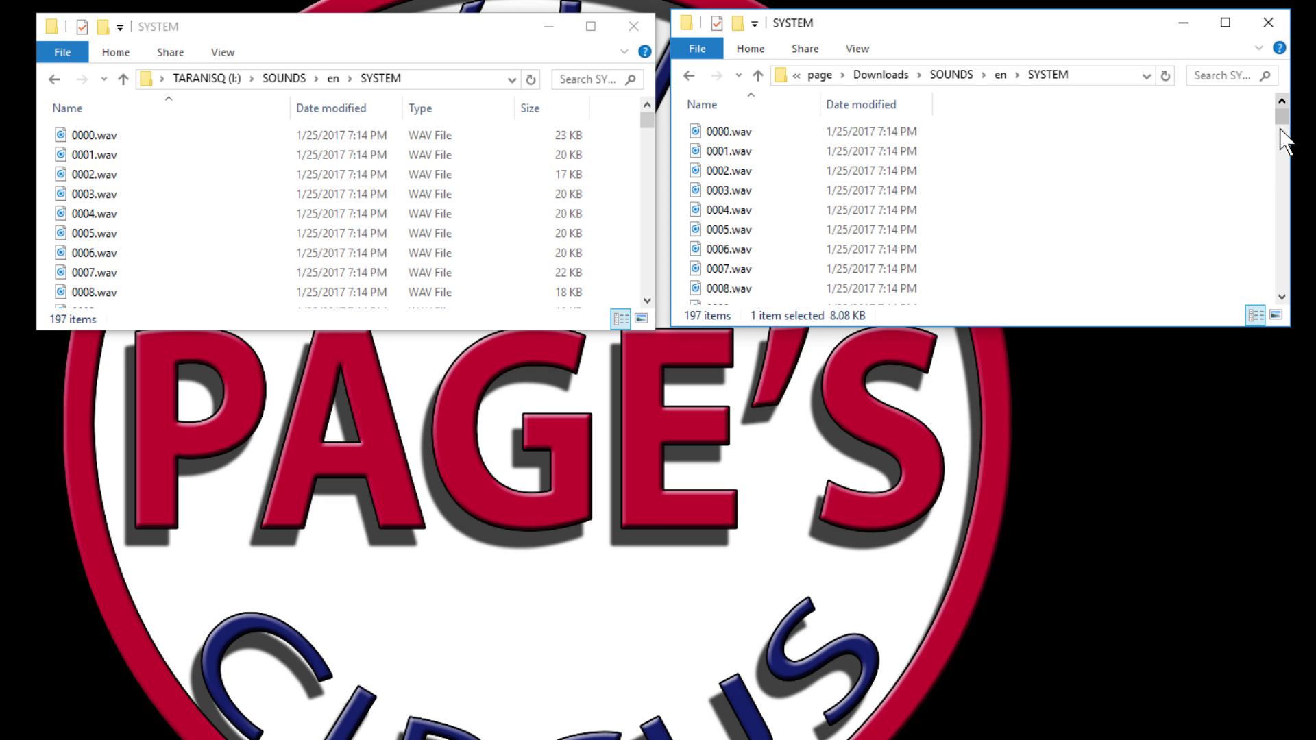
pyautogui.moveTo(1281, 125); pyautogui.dragTo(1281, 236)
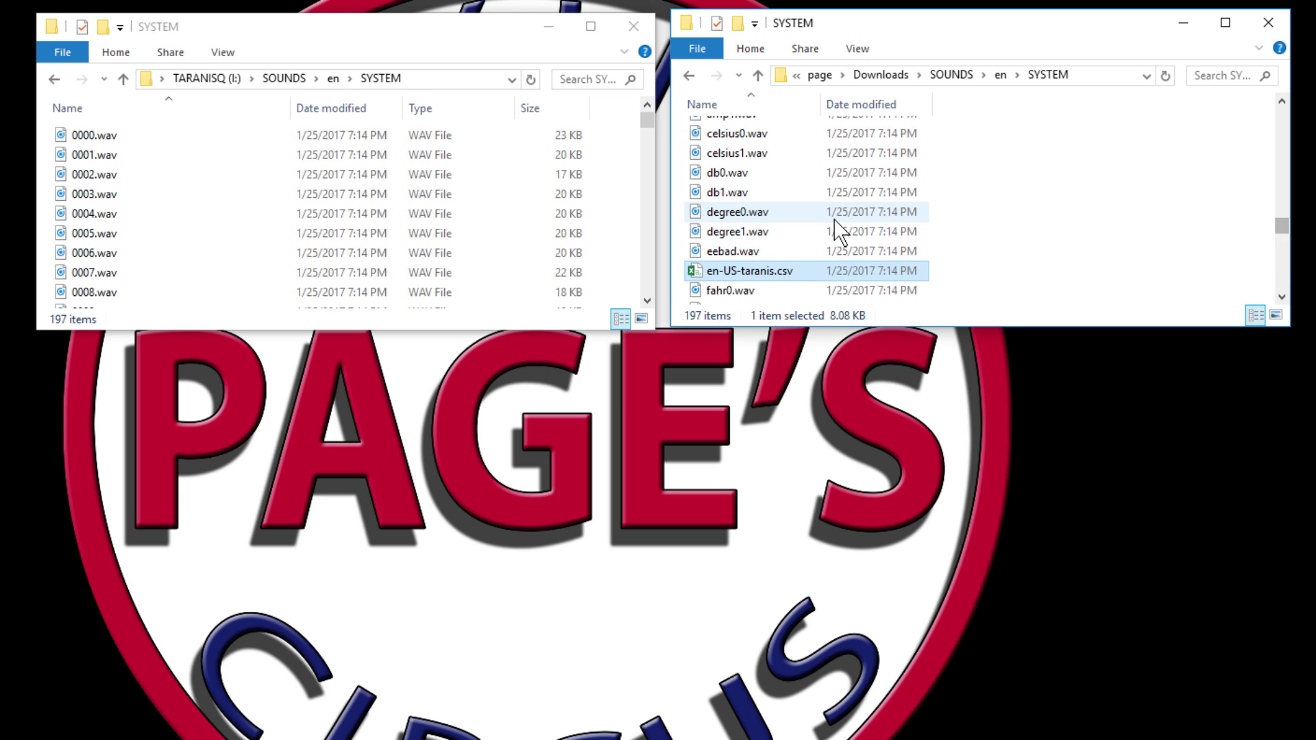
pyautogui.click(801, 271)
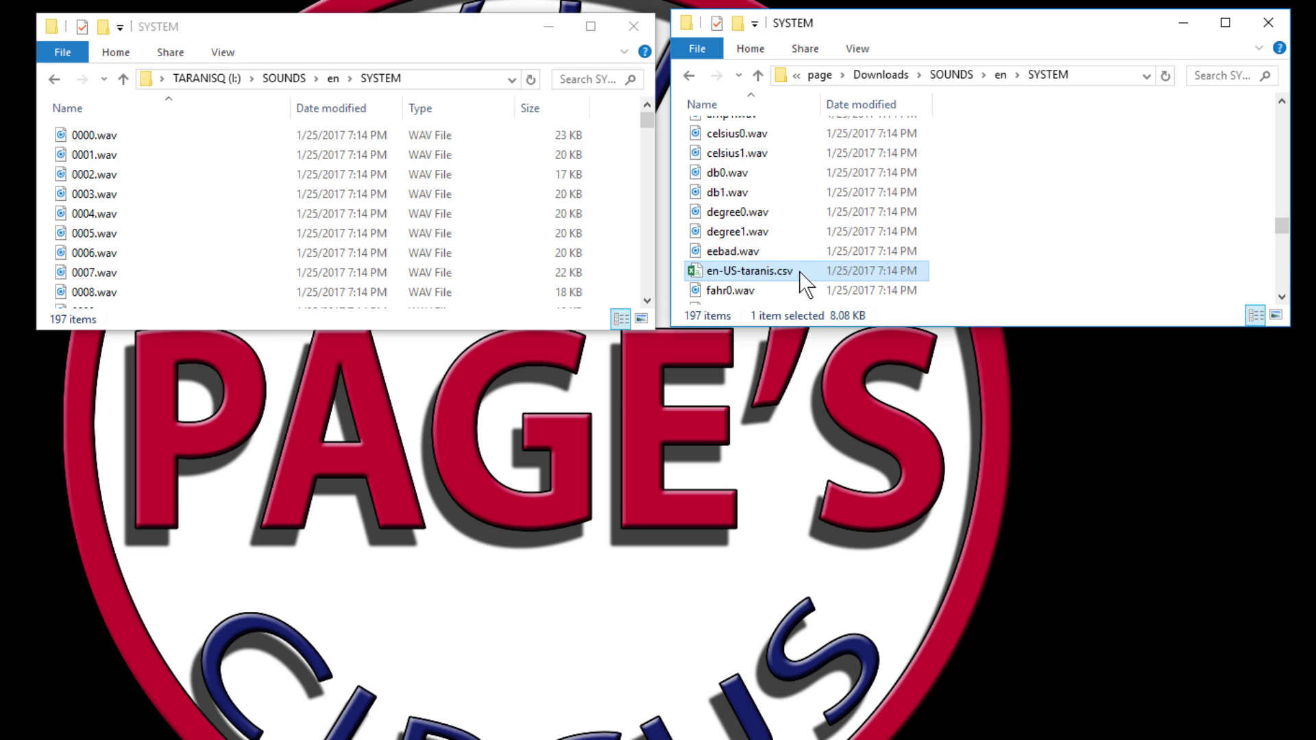
pyautogui.click(694, 269)
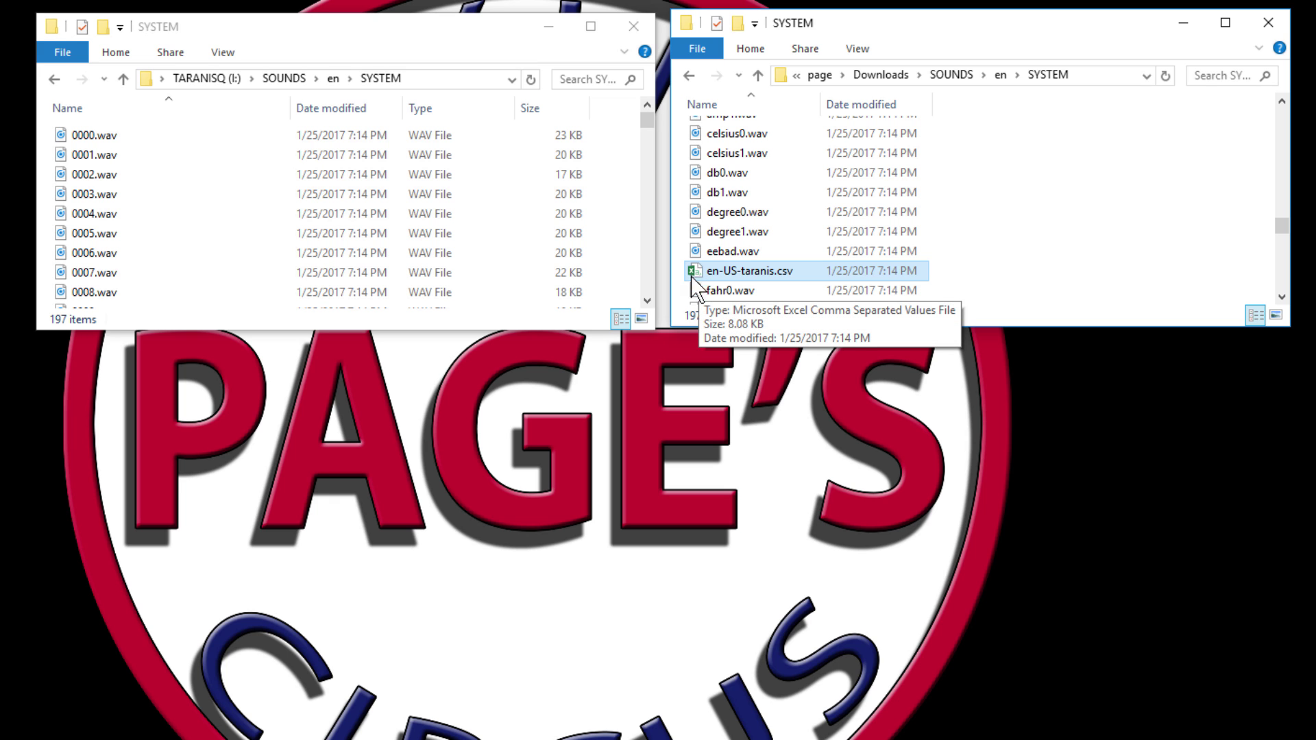
pyautogui.doubleClick(694, 273)
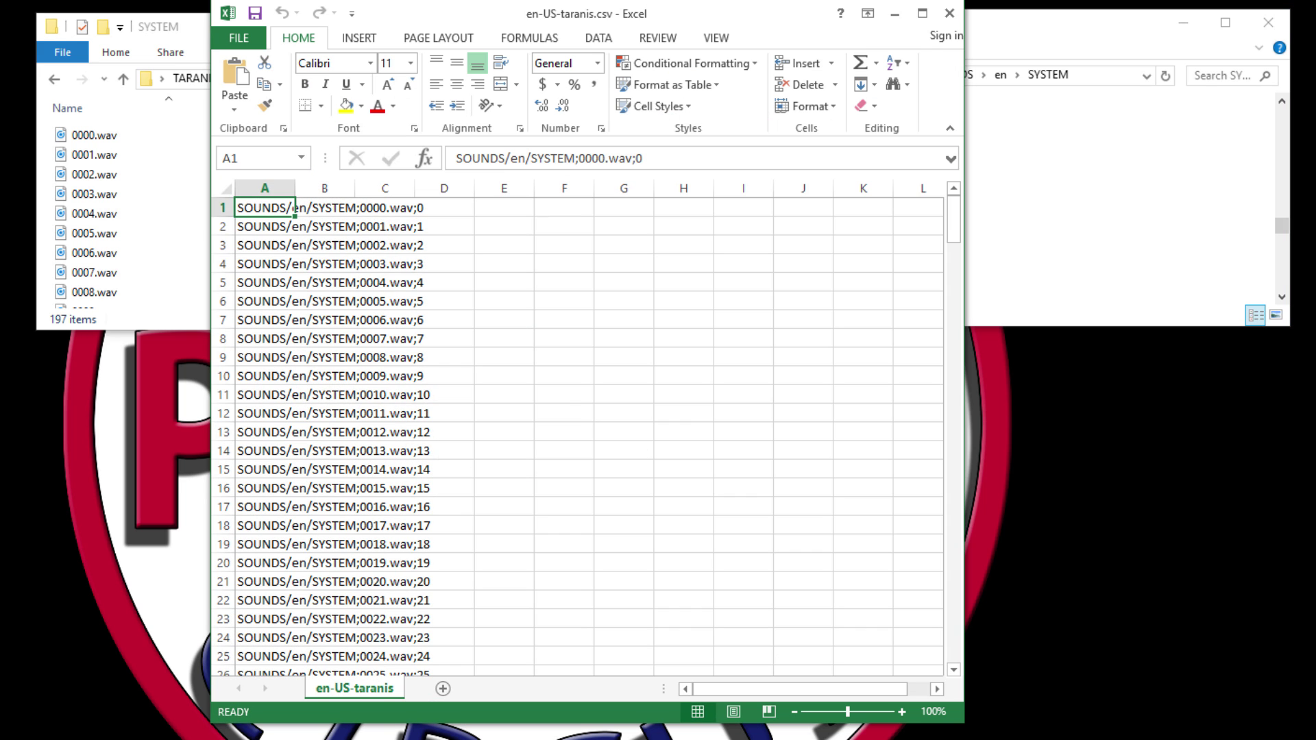
# Look through the rows of en-US-taranis.csv, from the numbered sounds to the unit sounds, to see what each WAV file says.
pyautogui.click(397, 208)
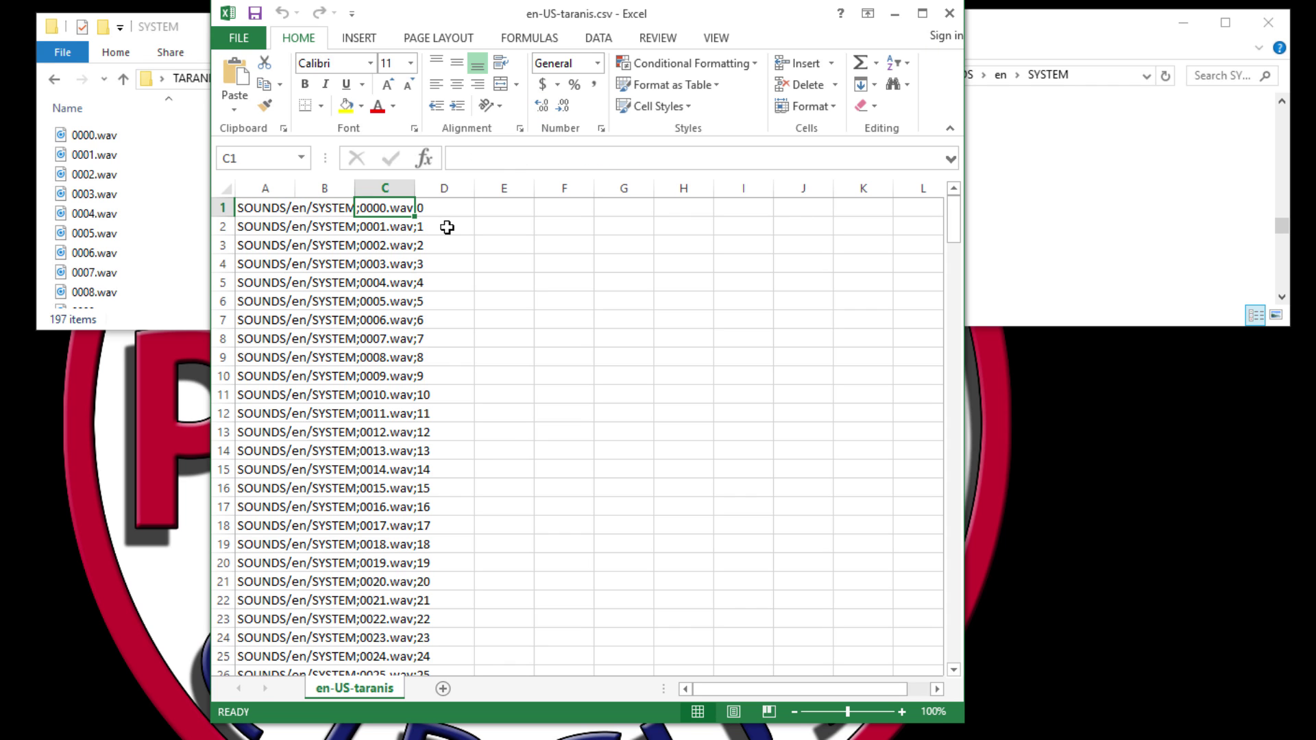
pyautogui.scroll(-19, 452, 228)
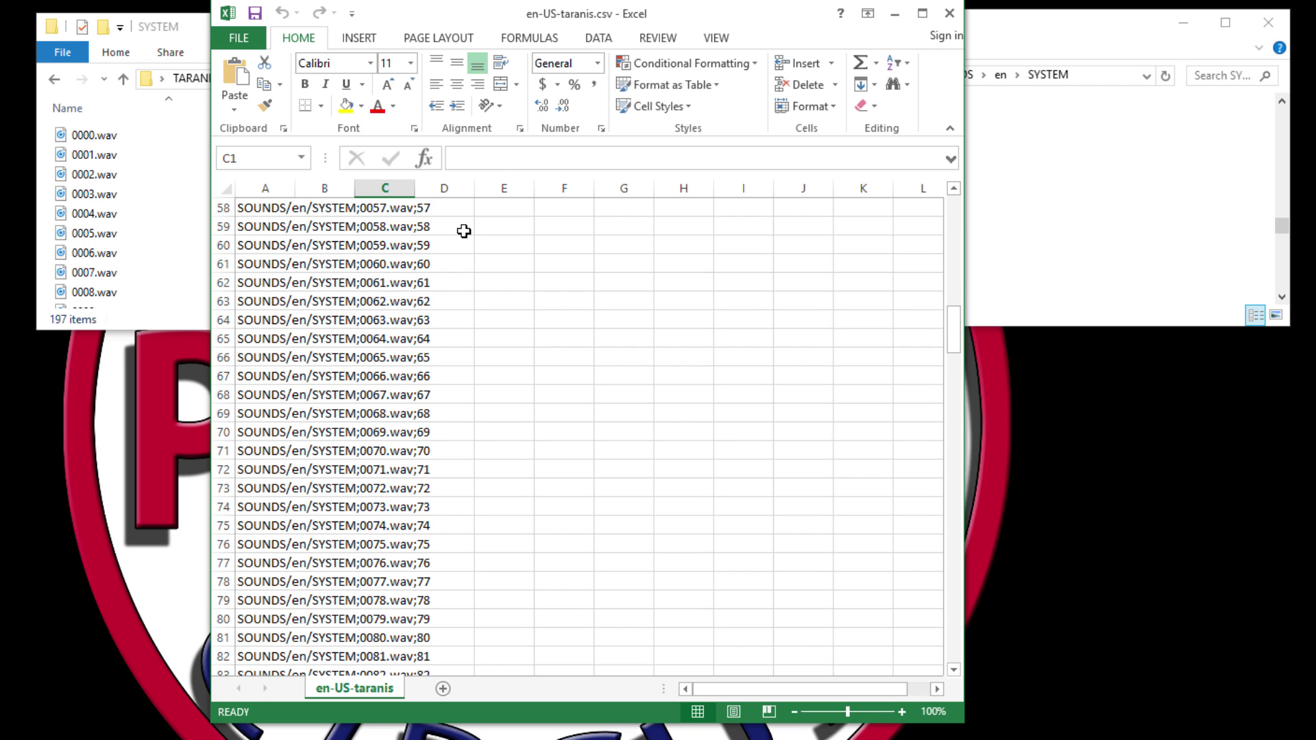
pyautogui.scroll(-6, 464, 232)
pyautogui.scroll(-7, 464, 239)
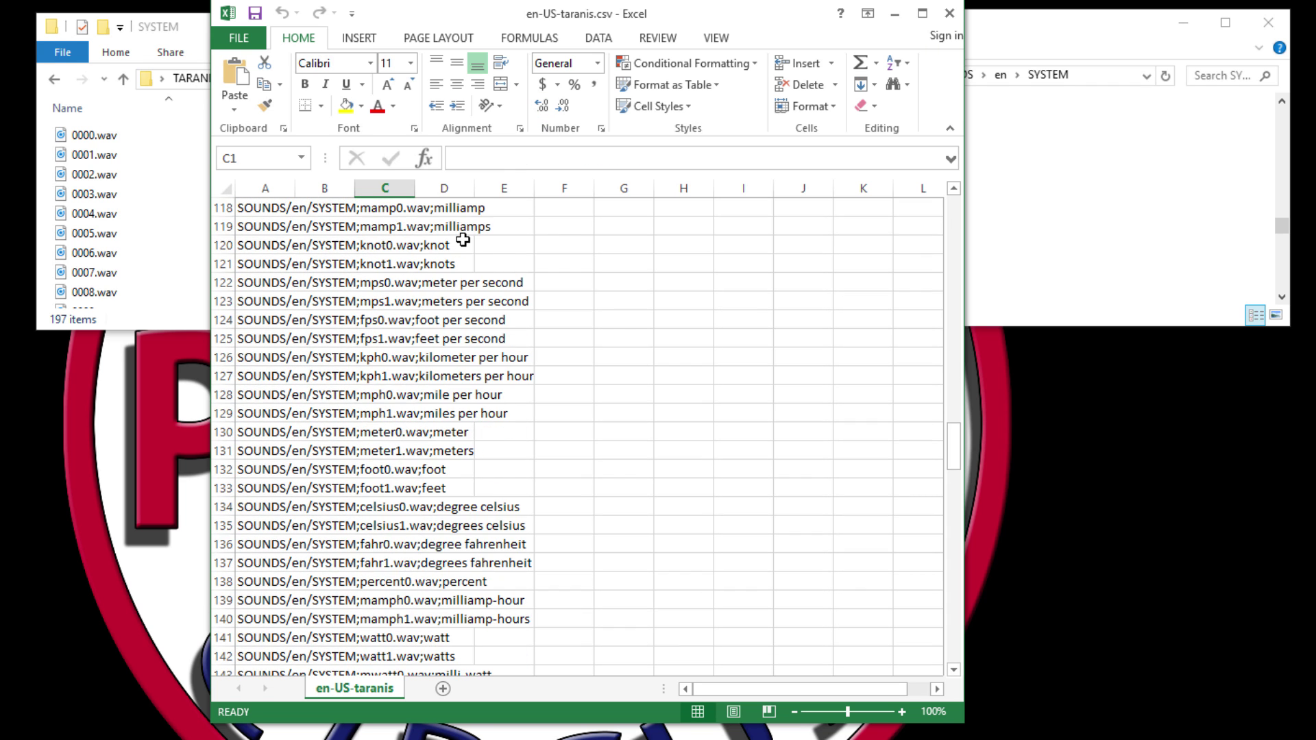